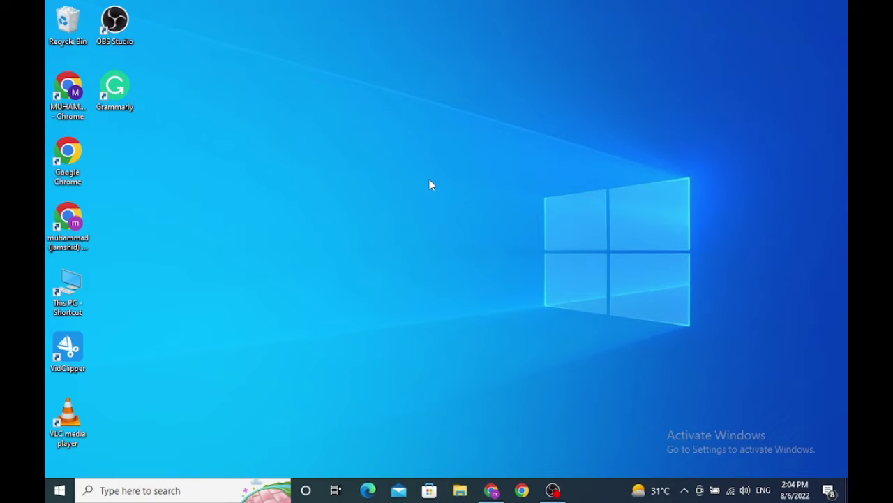
# Step: Restore the Chrome window from the taskbar to show the peopleperhour.com homepage
pyautogui.click(491, 491)
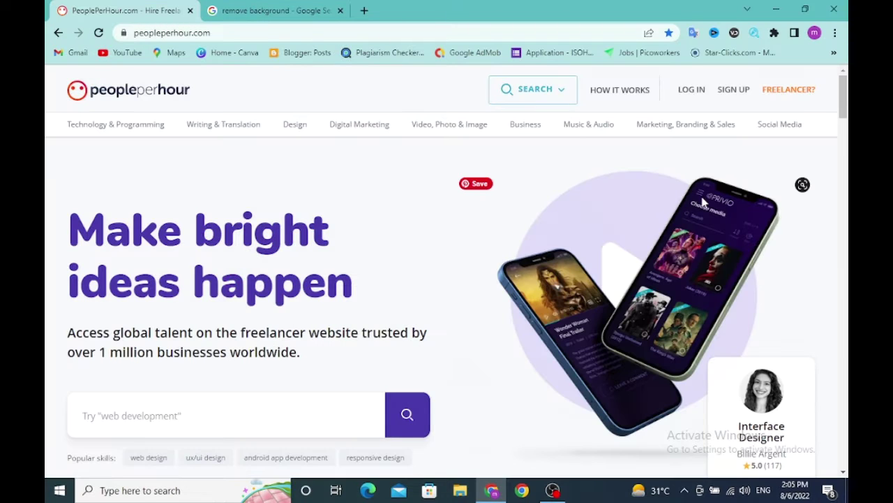
pyautogui.click(238, 33)
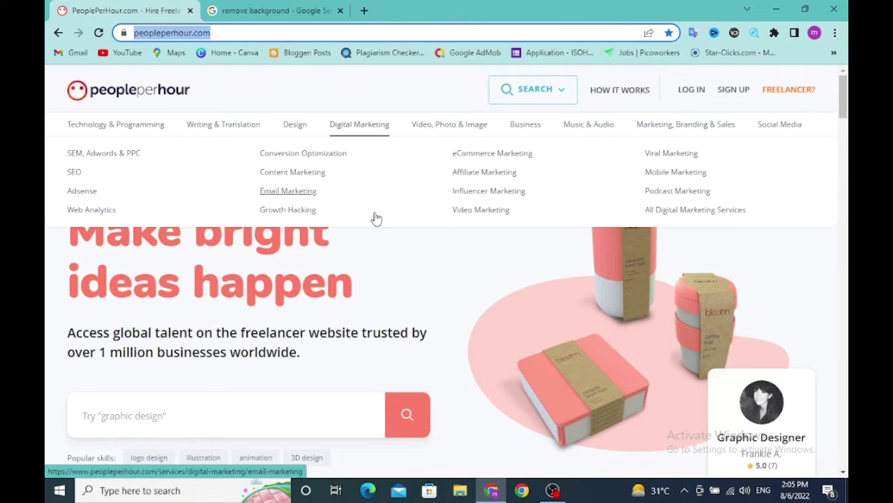
pyautogui.click(386, 281)
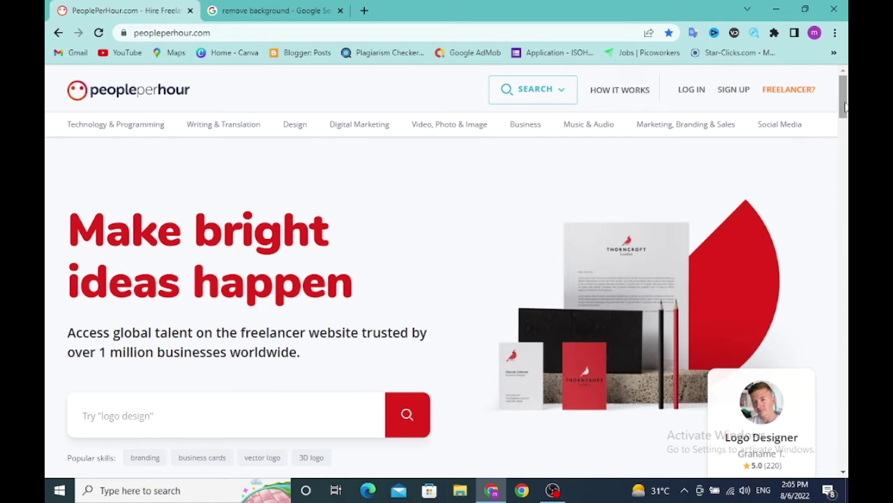
pyautogui.scroll(-2, 843, 104)
pyautogui.scroll(-1, 843, 105)
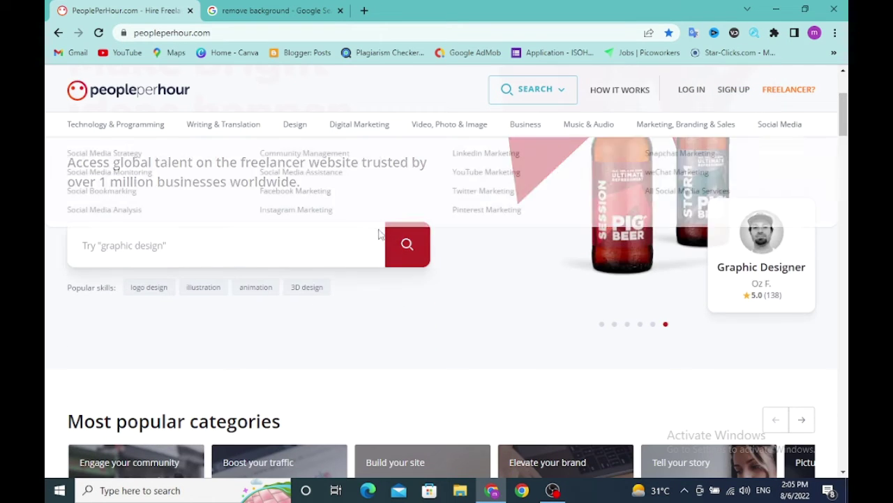
pyautogui.scroll(2, 843, 112)
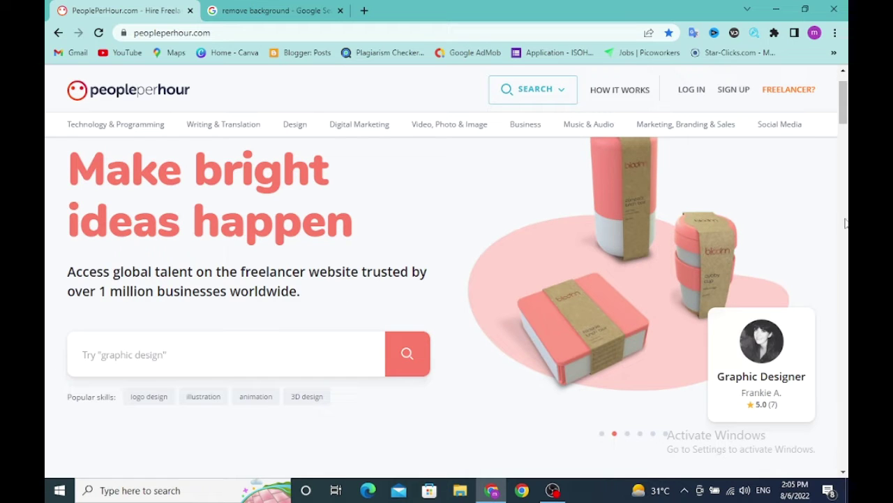
pyautogui.scroll(-4, 847, 157)
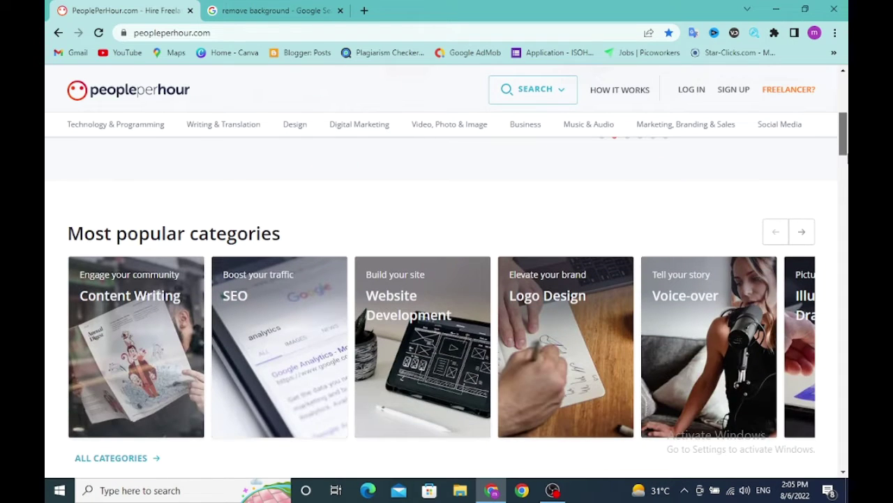
pyautogui.scroll(-1, 845, 163)
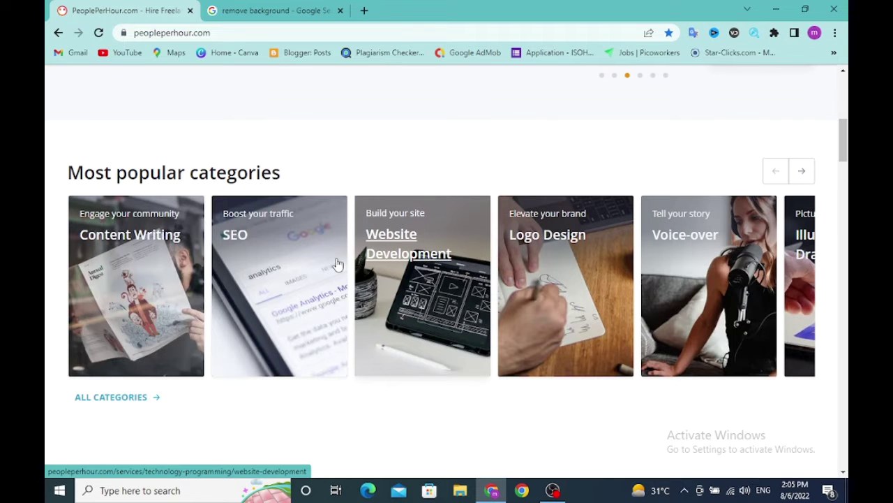
pyautogui.moveTo(843, 139); pyautogui.dragTo(787, 77)
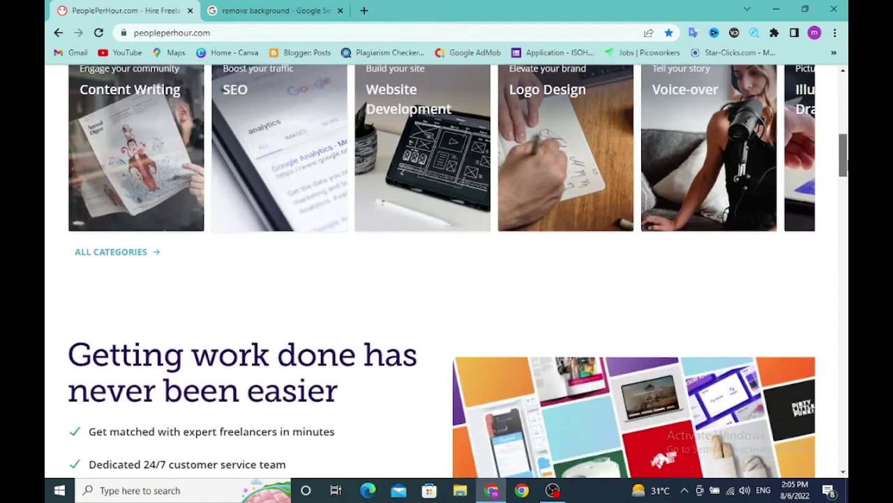
pyautogui.scroll(-5, 787, 77)
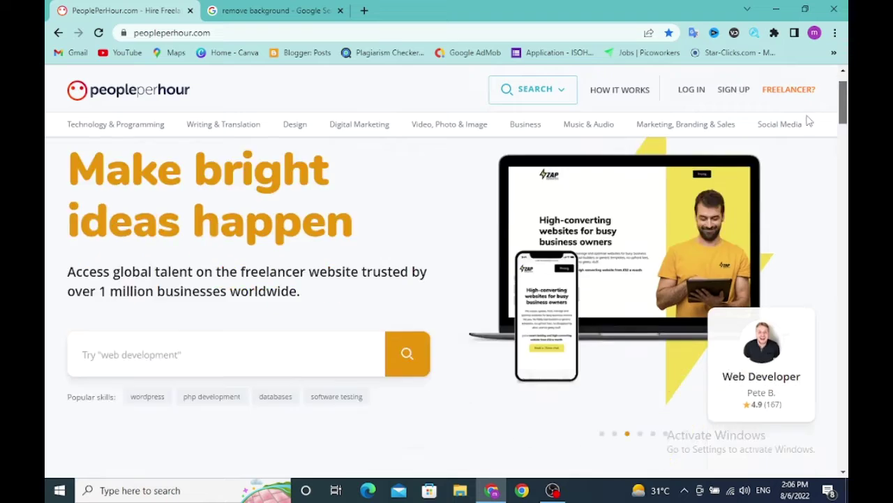
pyautogui.scroll(2, 802, 118)
pyautogui.moveTo(801, 119)
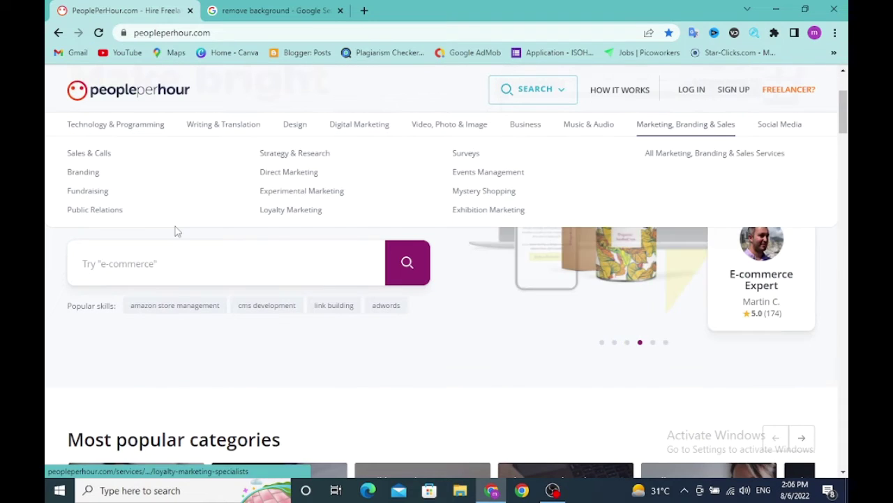
# Step: Paste 'remove background' into the PeoplePerHour search box and run it to list 300+ gigs
pyautogui.click(149, 264)
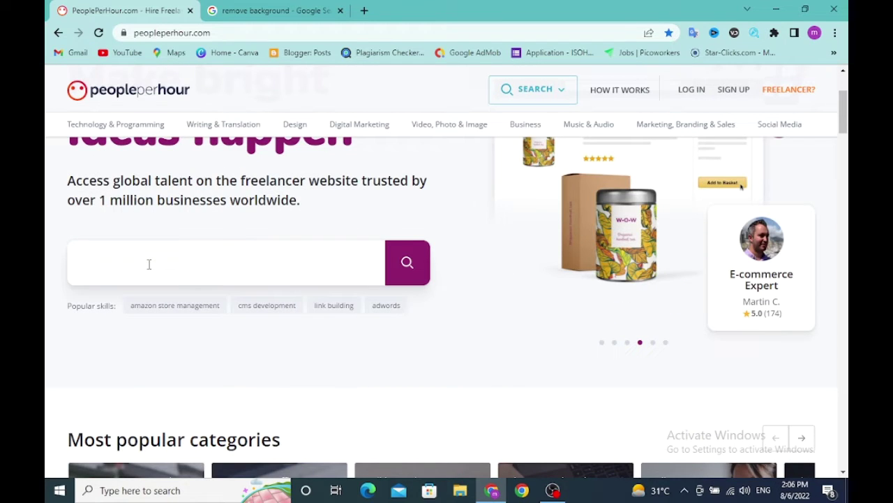
pyautogui.rightClick(149, 264)
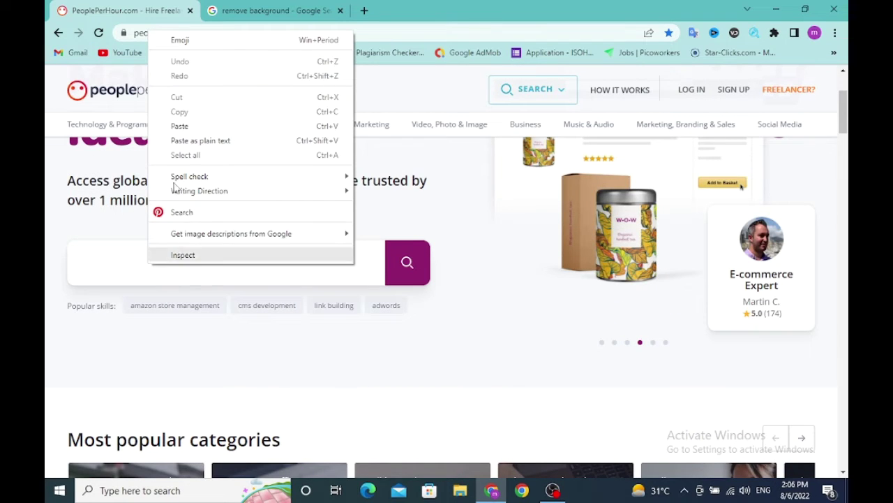
pyautogui.click(186, 123)
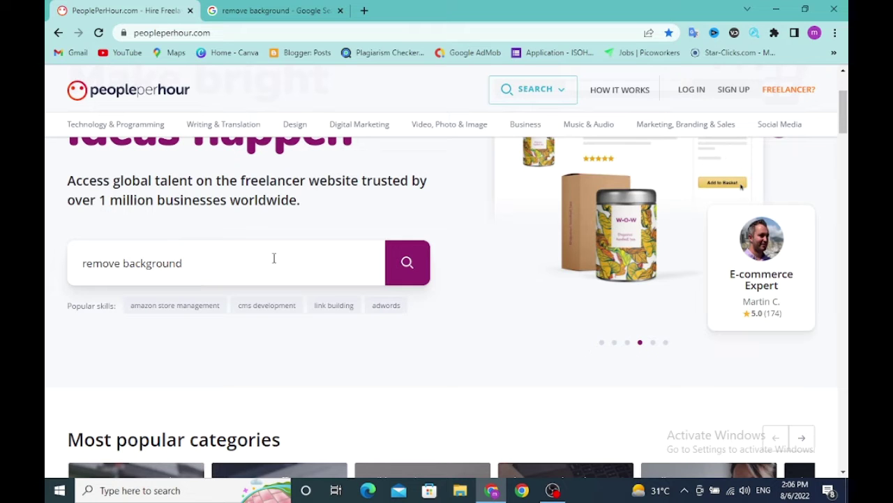
pyautogui.click(406, 264)
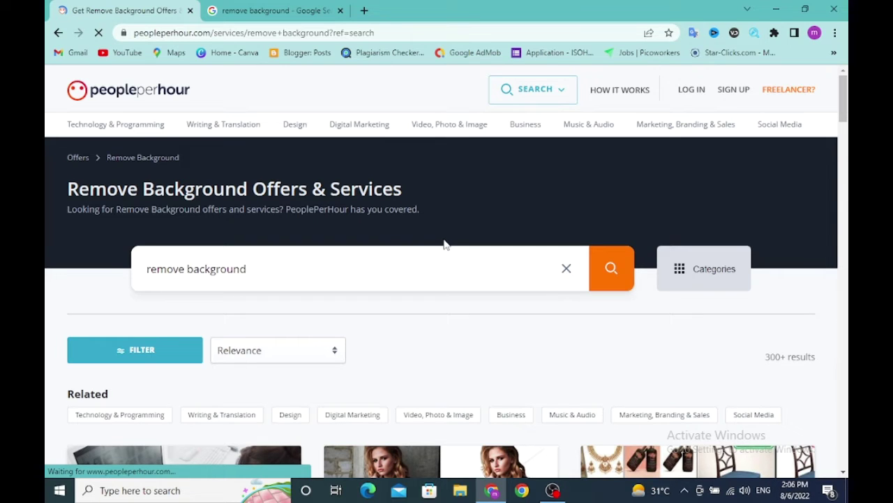
pyautogui.tripleClick(225, 210)
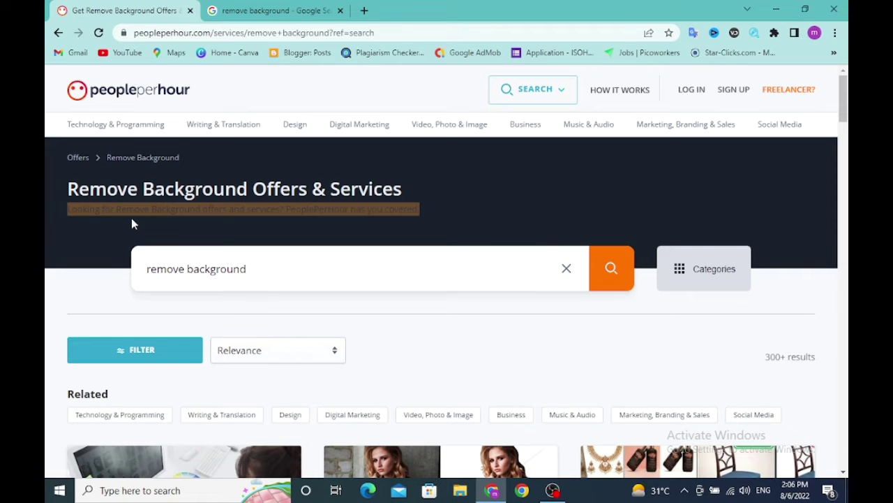
pyautogui.click(106, 223)
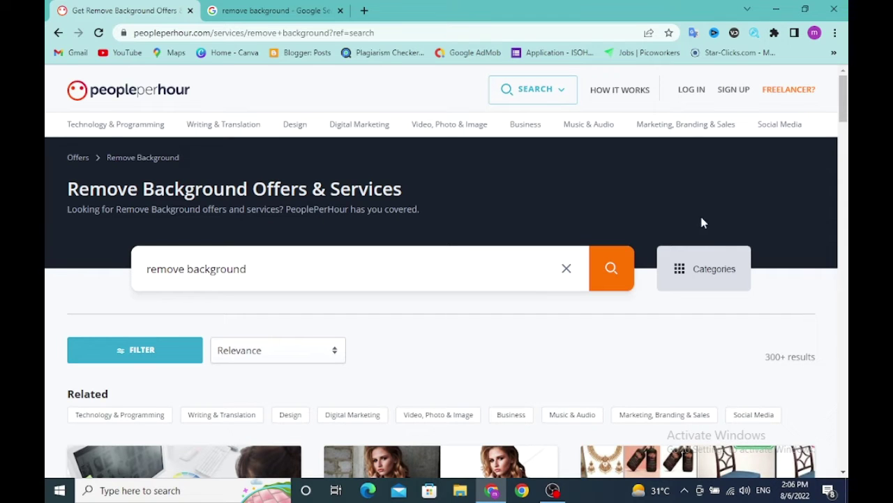
pyautogui.scroll(-2, 846, 136)
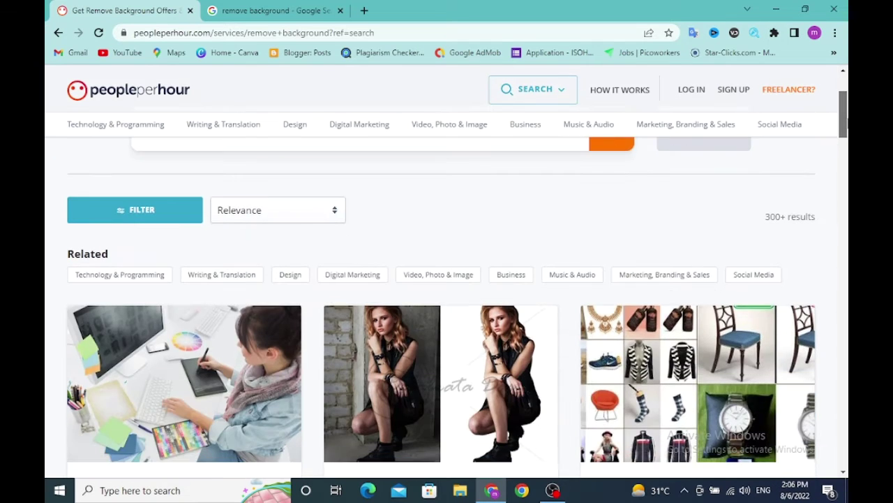
pyautogui.moveTo(779, 124)
pyautogui.moveTo(755, 225); pyautogui.dragTo(844, 225)
pyautogui.moveTo(844, 133); pyautogui.dragTo(845, 143)
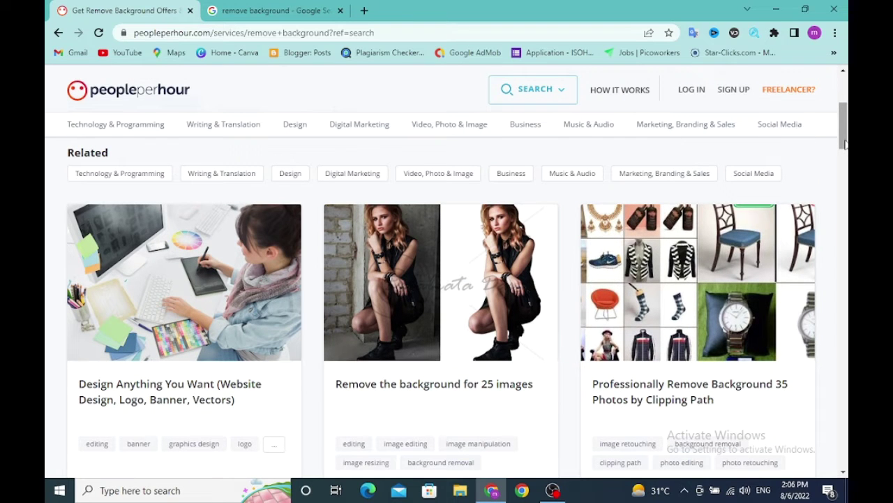
pyautogui.moveTo(844, 143); pyautogui.dragTo(844, 151)
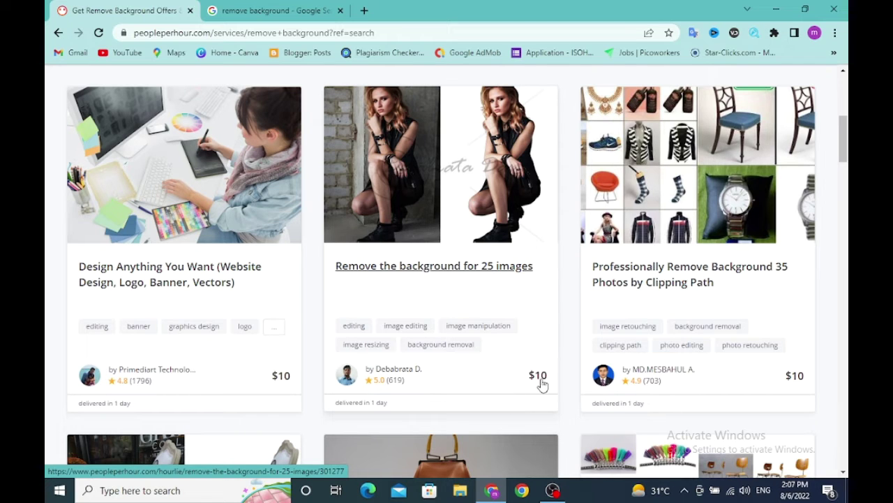
pyautogui.moveTo(400, 379)
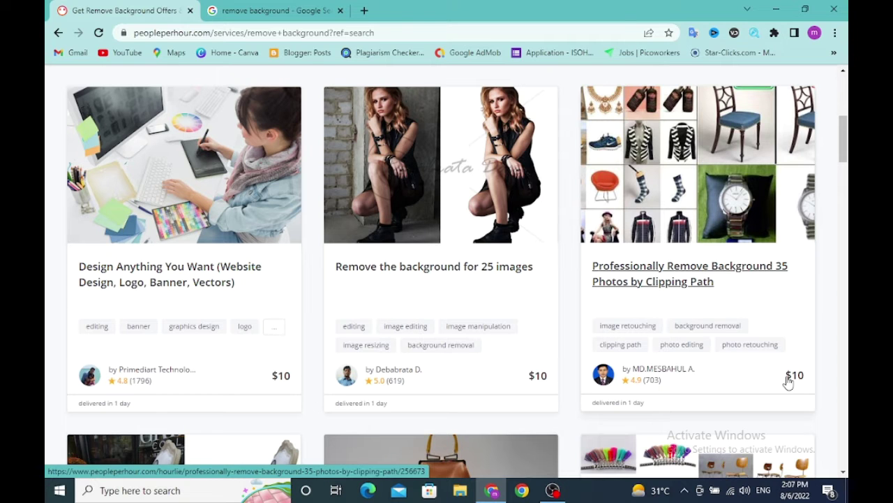
pyautogui.moveTo(658, 389)
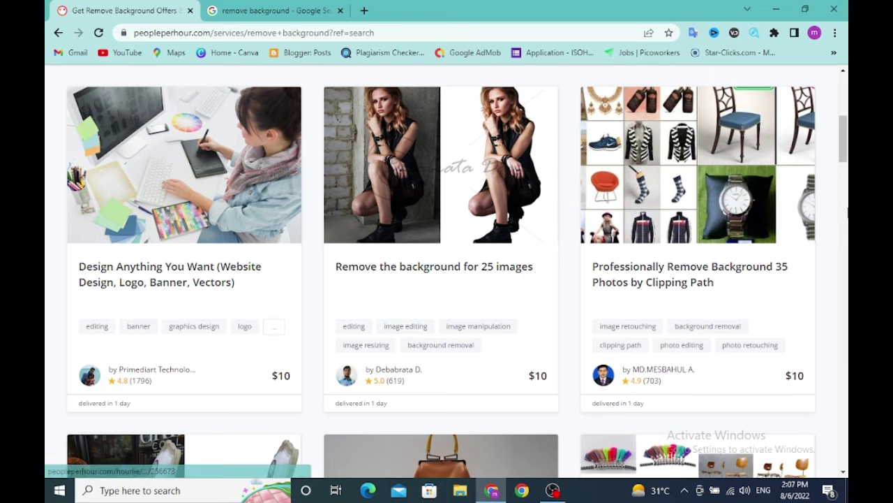
pyautogui.scroll(-1, 457, 272)
pyautogui.scroll(-2, 441, 260)
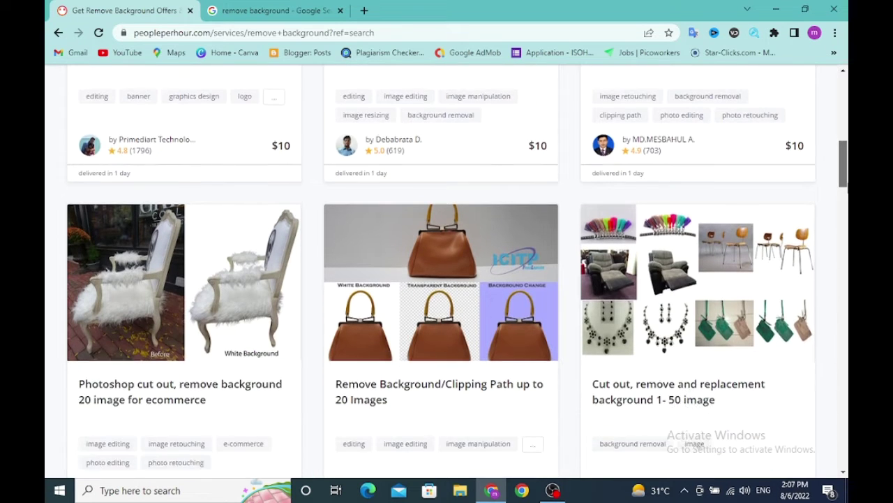
pyautogui.scroll(-1, 440, 261)
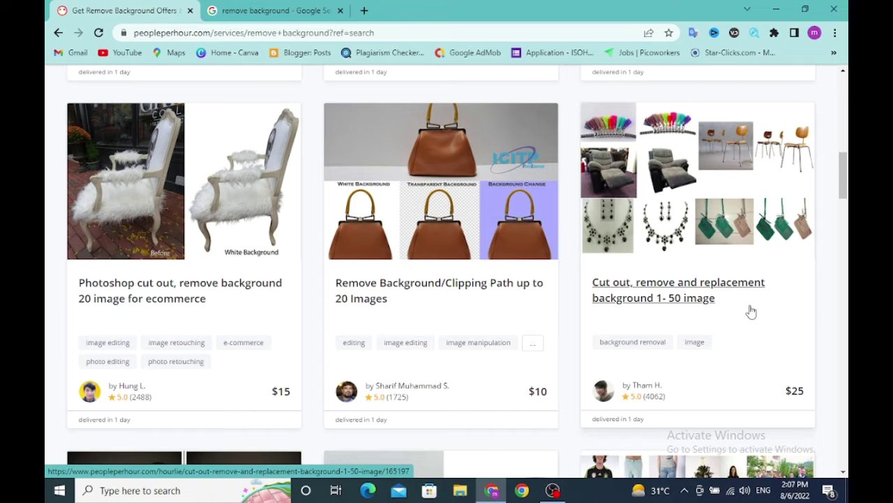
pyautogui.moveTo(654, 398)
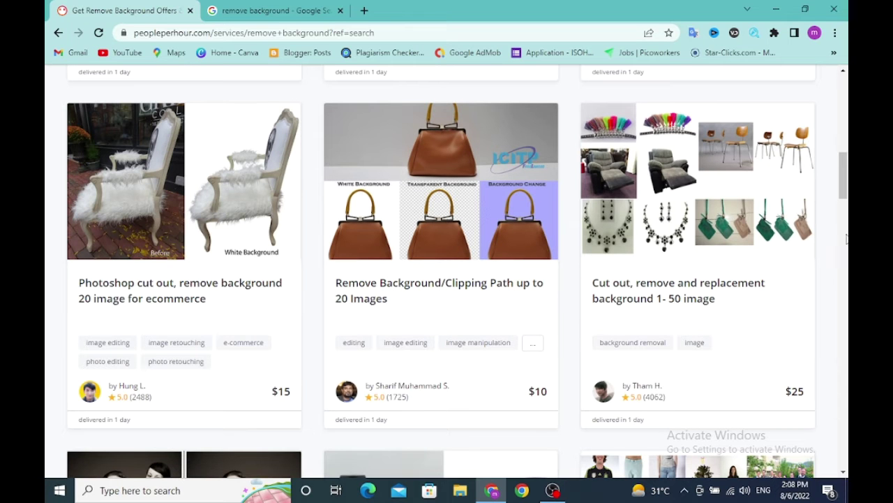
pyautogui.moveTo(845, 203)
pyautogui.mouseDown()
pyautogui.moveTo(845, 358)
pyautogui.moveTo(844, 342)
pyautogui.mouseUp()
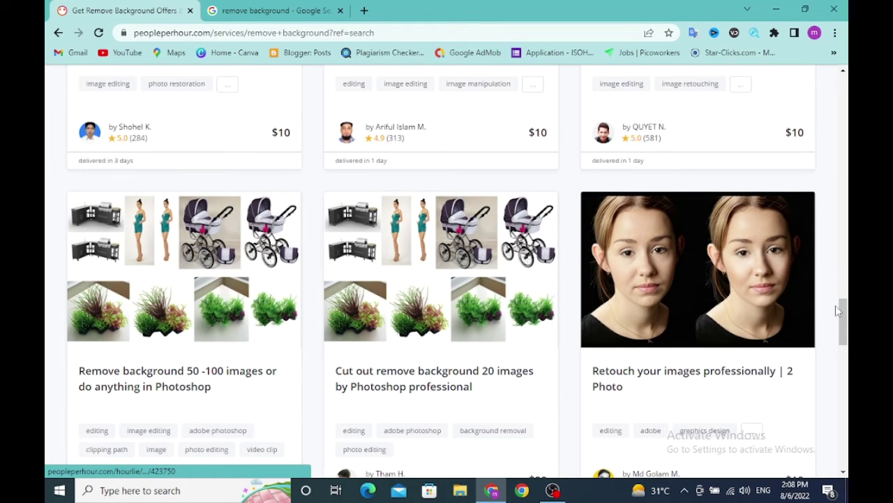
pyautogui.moveTo(842, 315); pyautogui.dragTo(844, 342)
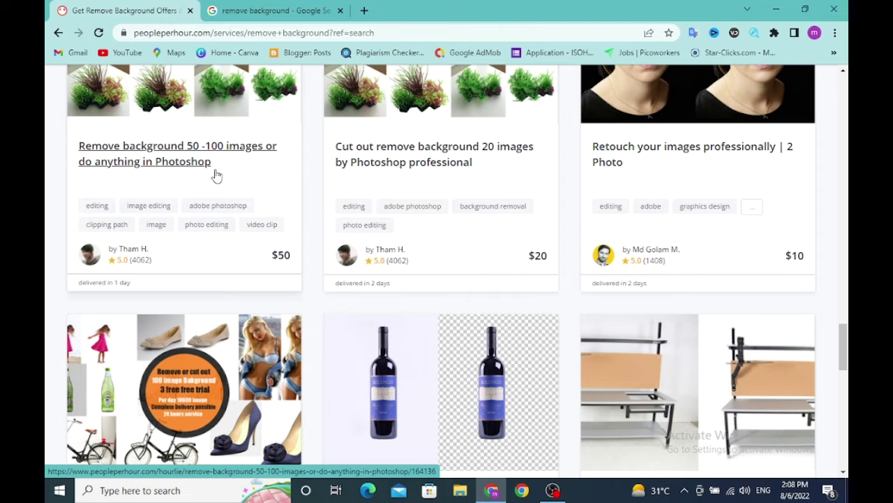
pyautogui.moveTo(130, 266)
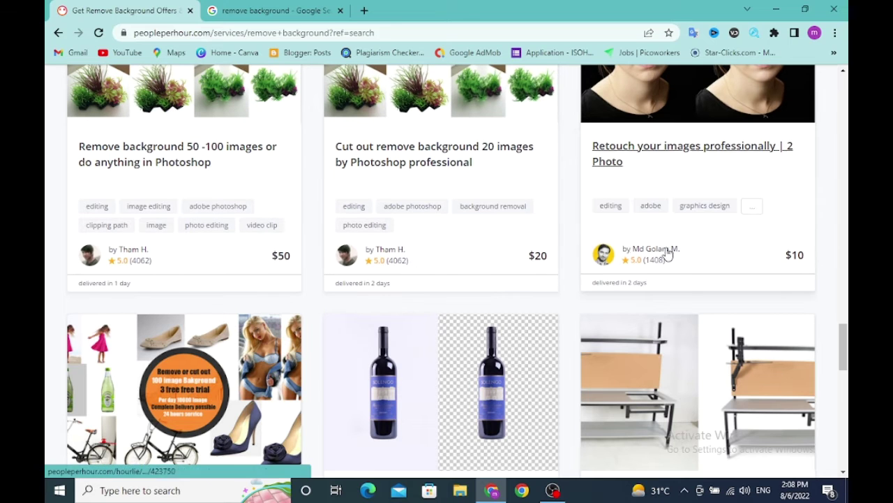
pyautogui.moveTo(667, 252)
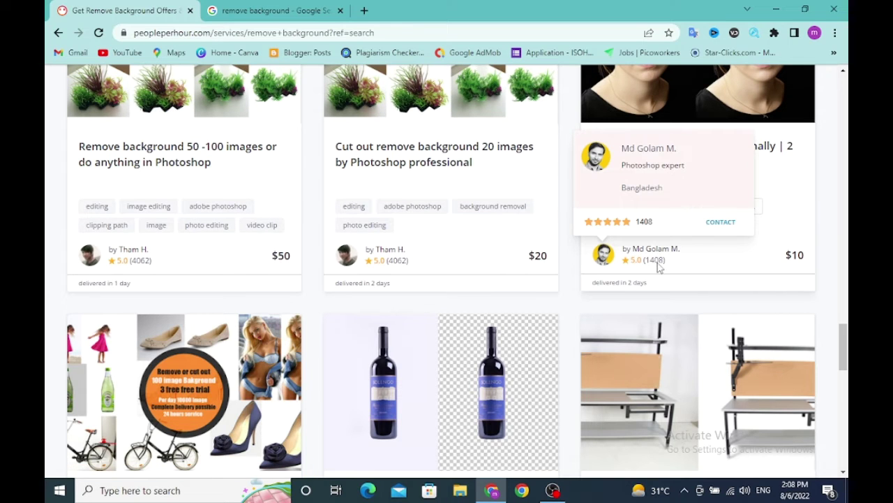
pyautogui.scroll(-2, 845, 356)
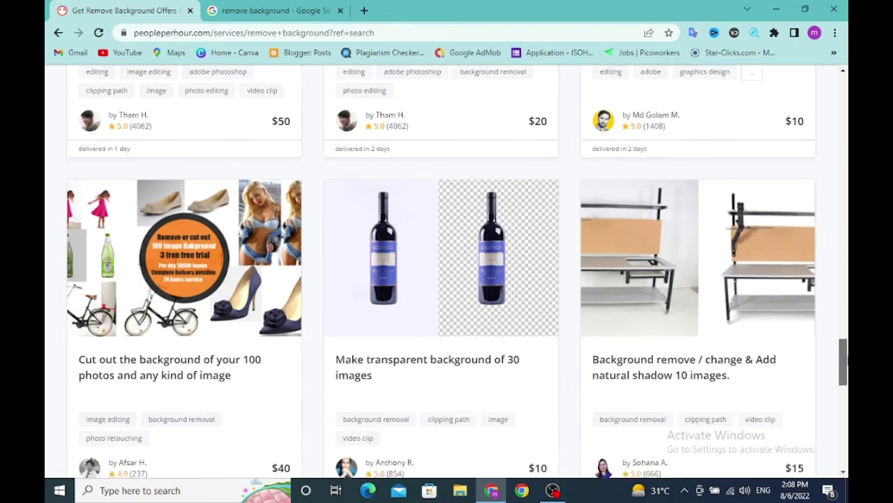
pyautogui.scroll(-2, 844, 359)
pyautogui.scroll(1, 845, 375)
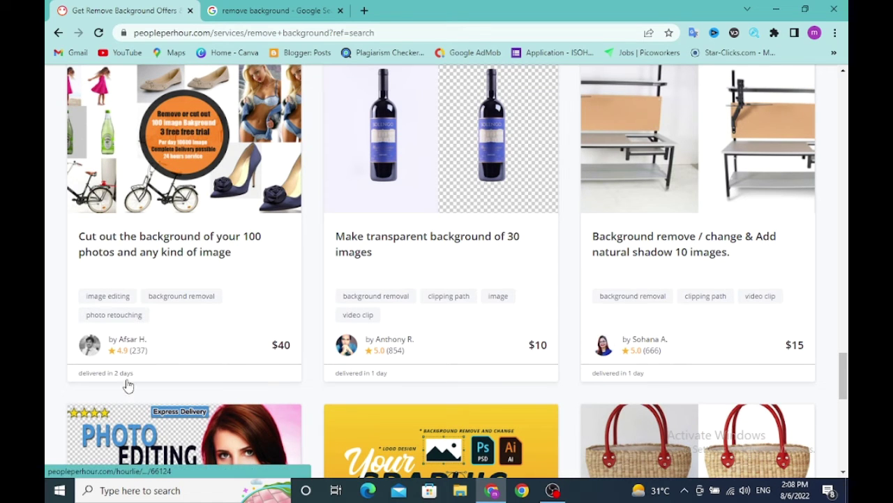
pyautogui.moveTo(127, 355)
pyautogui.moveTo(347, 356)
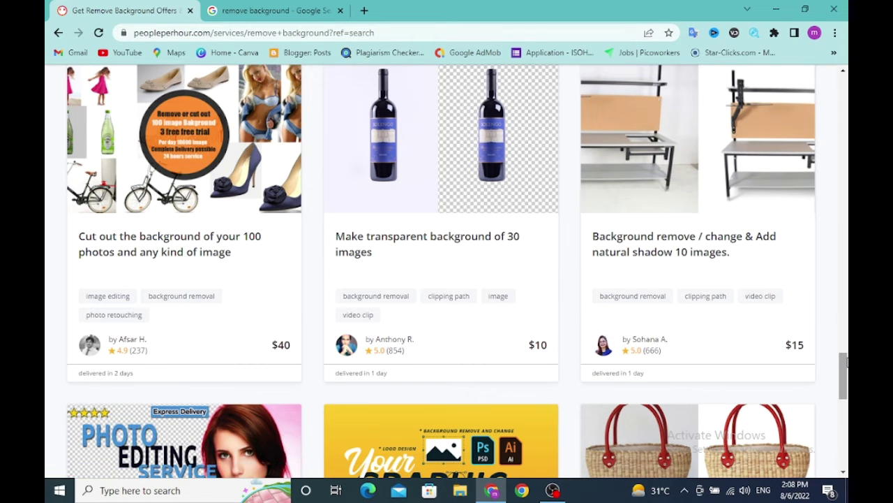
pyautogui.scroll(1, 845, 355)
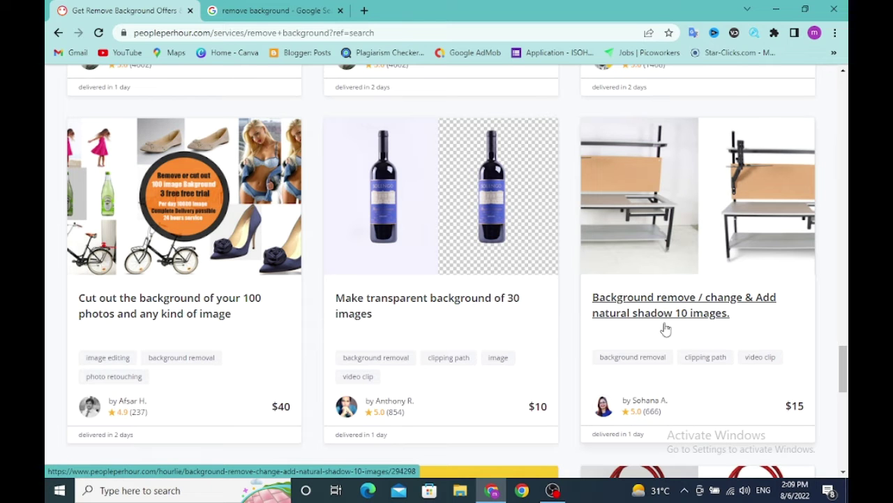
pyautogui.scroll(-4, 843, 412)
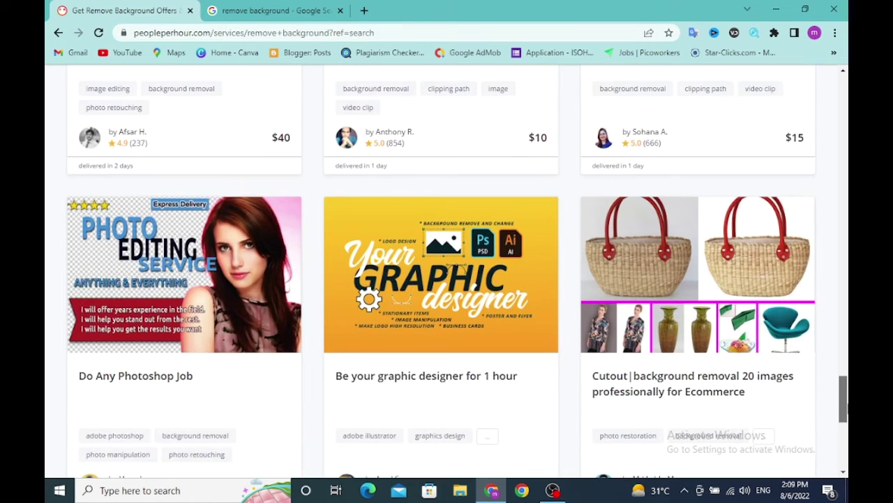
pyautogui.scroll(-2, 844, 412)
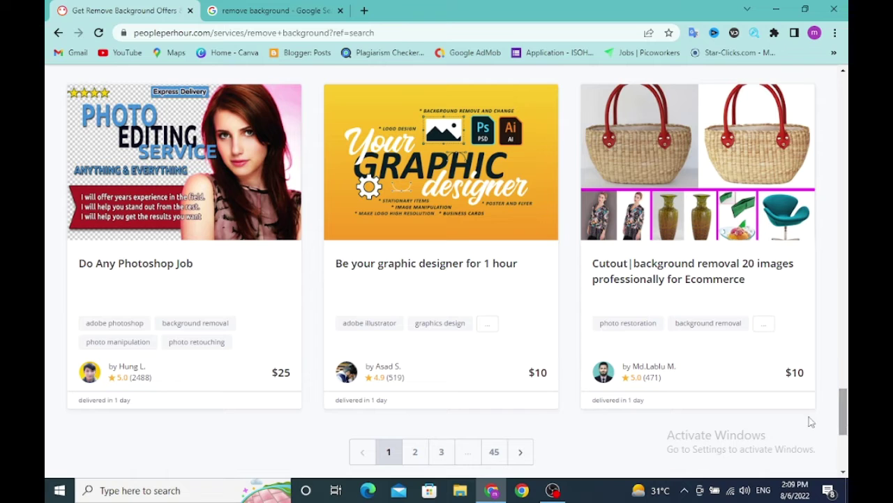
pyautogui.moveTo(131, 384)
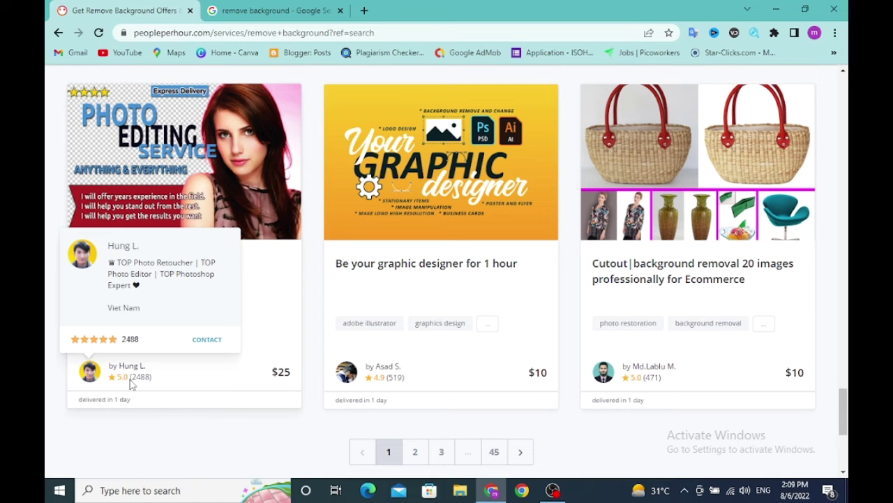
pyautogui.moveTo(389, 372)
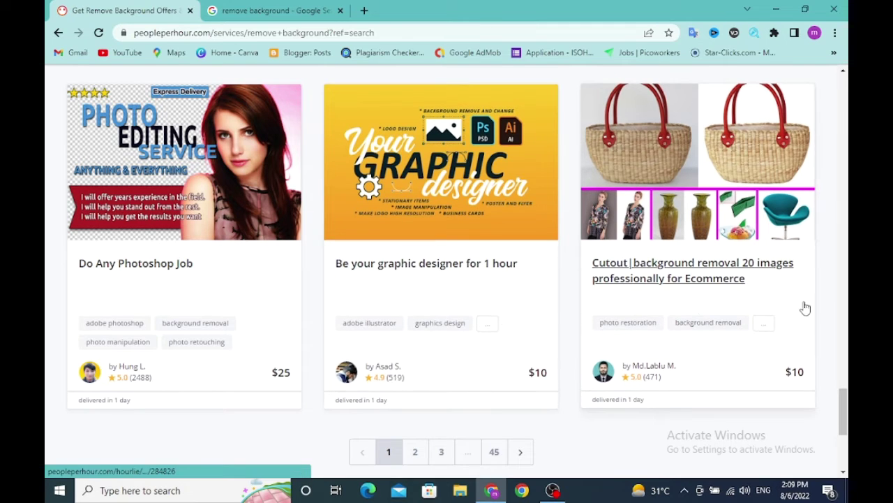
pyautogui.moveTo(845, 412); pyautogui.dragTo(841, 115)
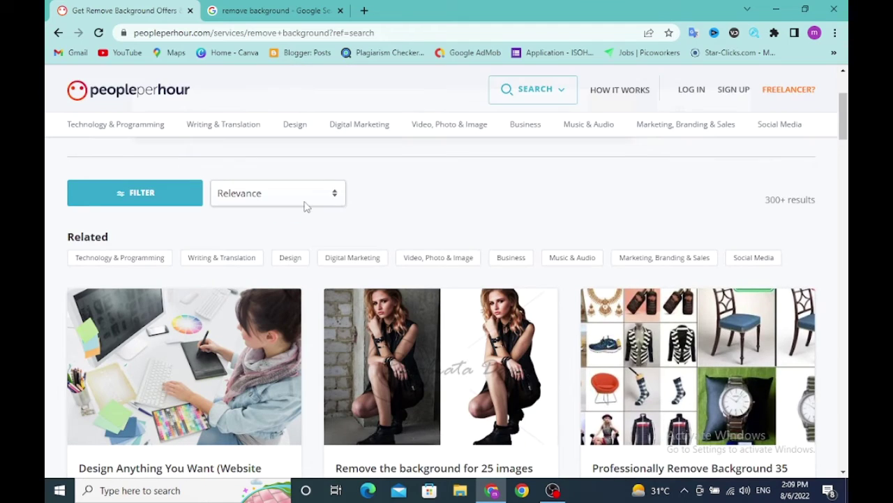
# Step: Look over the Relevance sort and Filters panel, then go back to the Google 'remove background' tab
pyautogui.click(334, 197)
pyautogui.click(335, 195)
pyautogui.click(183, 195)
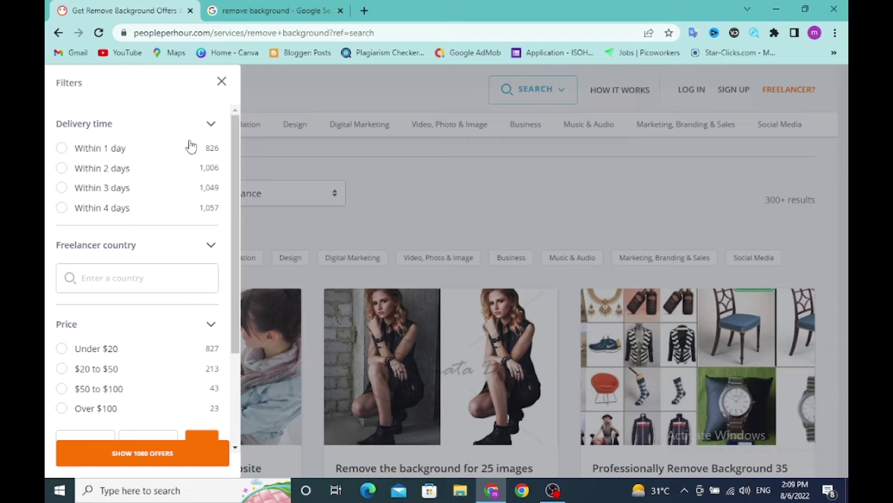
pyautogui.moveTo(233, 324)
pyautogui.mouseDown()
pyautogui.moveTo(242, 441)
pyautogui.moveTo(275, 151)
pyautogui.mouseUp()
pyautogui.click(222, 82)
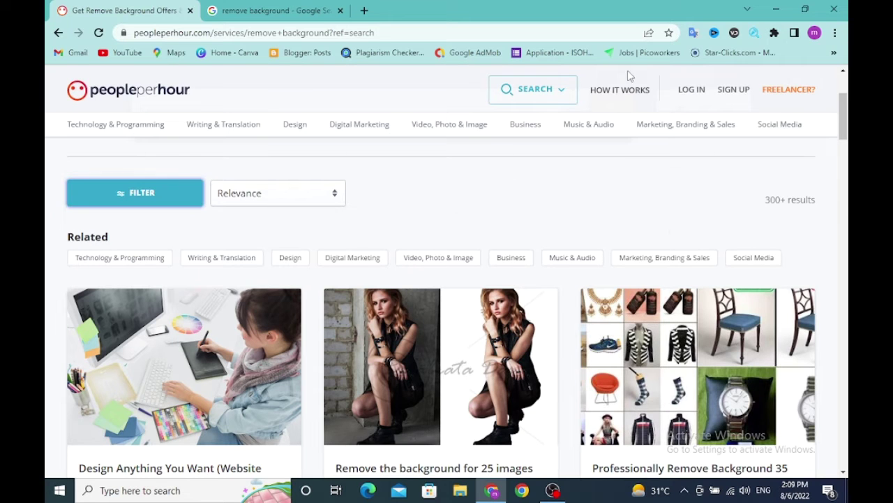
pyautogui.moveTo(223, 120)
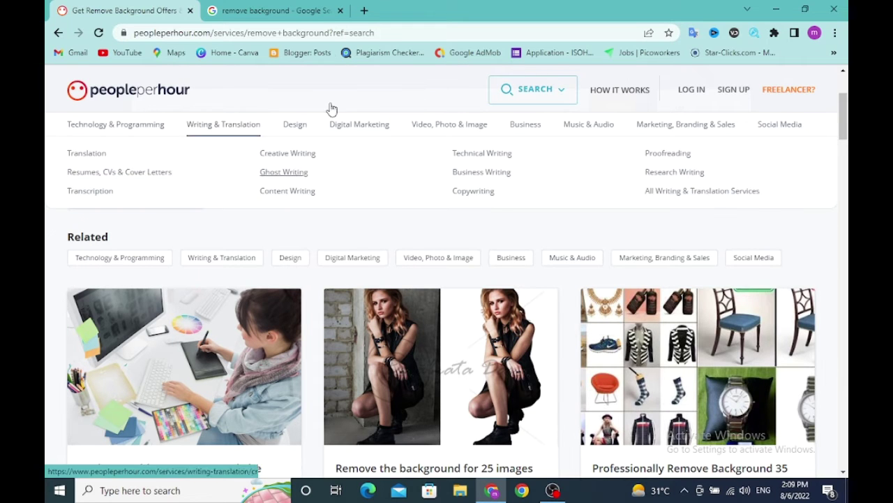
pyautogui.click(278, 7)
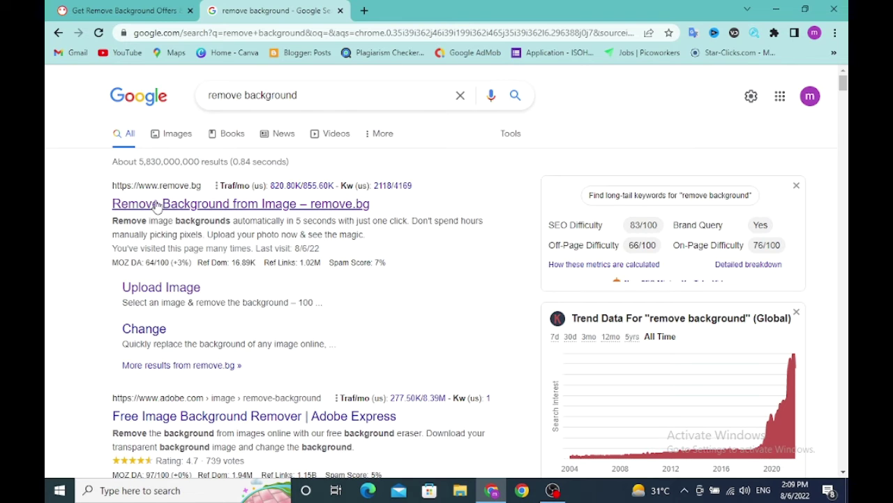
# Step: Open the 'Remove Background from Image – remove.bg' result and select its site address
pyautogui.click(203, 207)
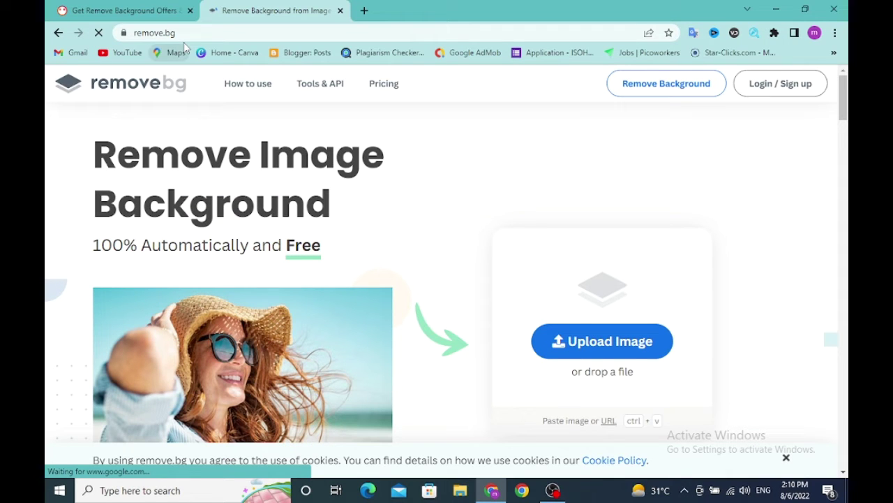
pyautogui.click(132, 35)
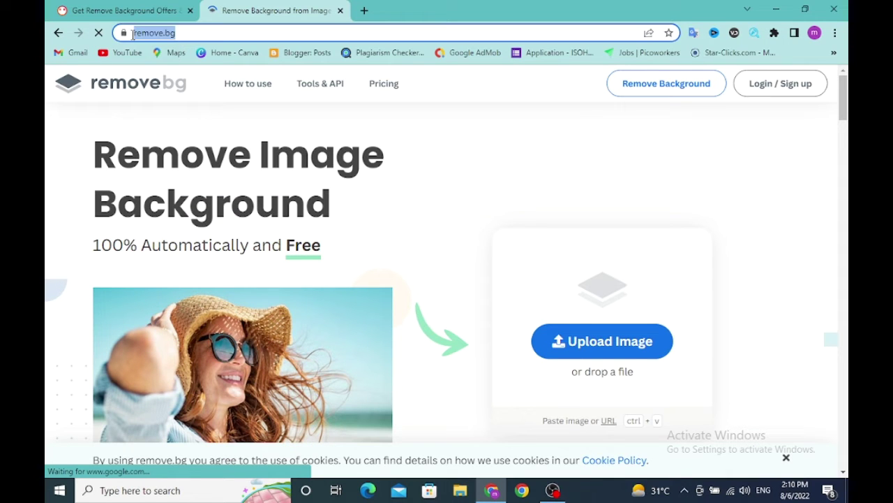
pyautogui.click(238, 39)
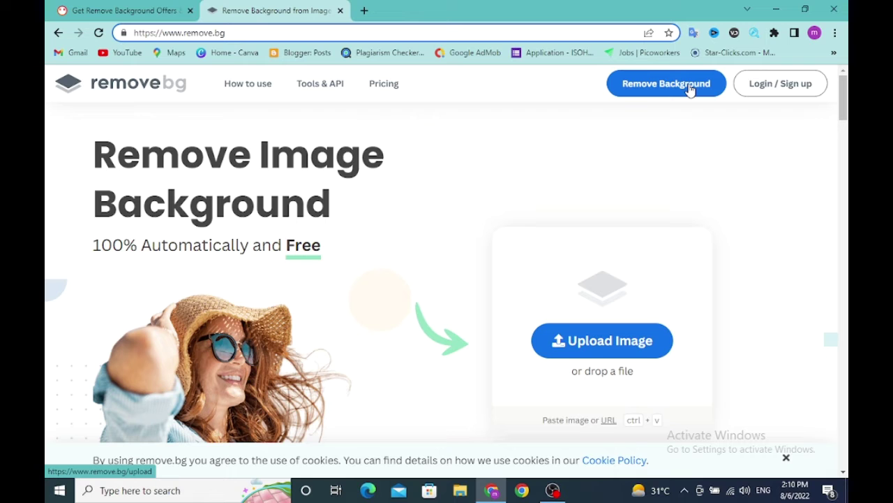
pyautogui.click(789, 85)
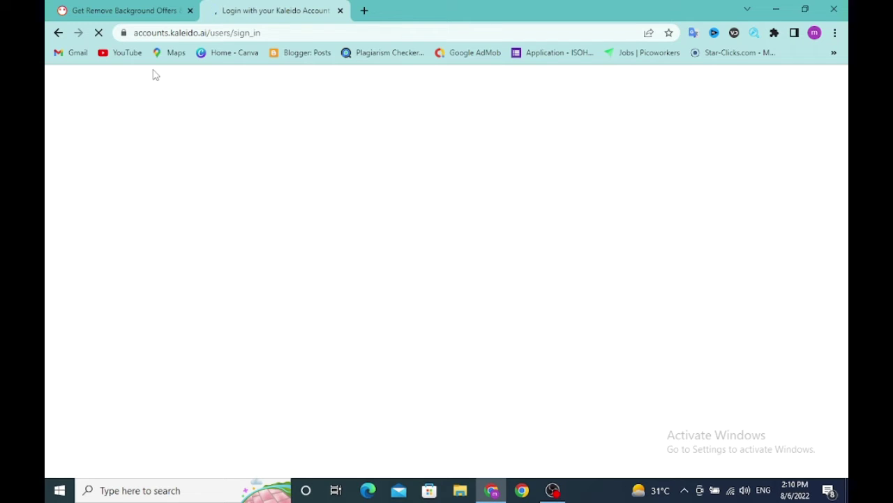
pyautogui.click(58, 32)
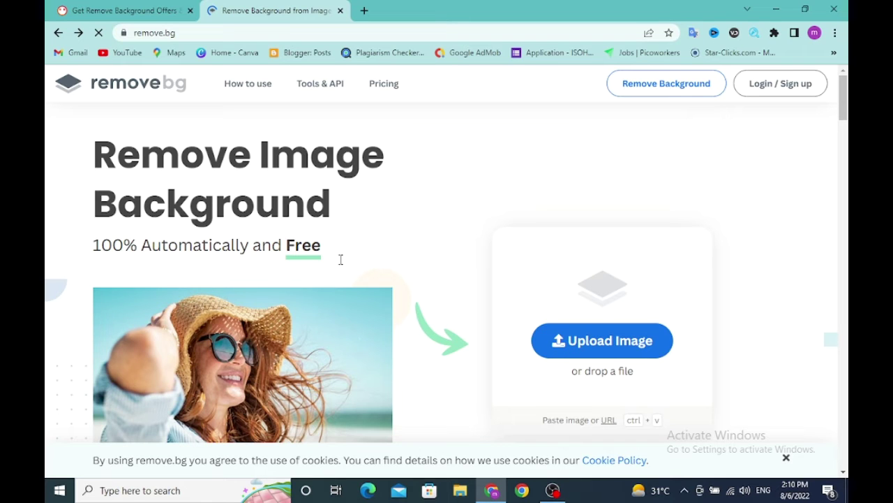
pyautogui.moveTo(341, 260); pyautogui.dragTo(209, 391)
pyautogui.scroll(-5, 447, 279)
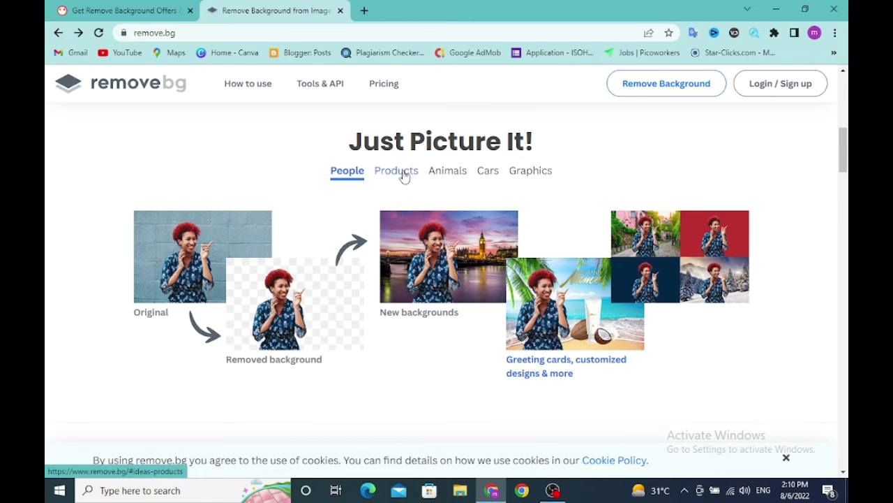
pyautogui.moveTo(214, 265)
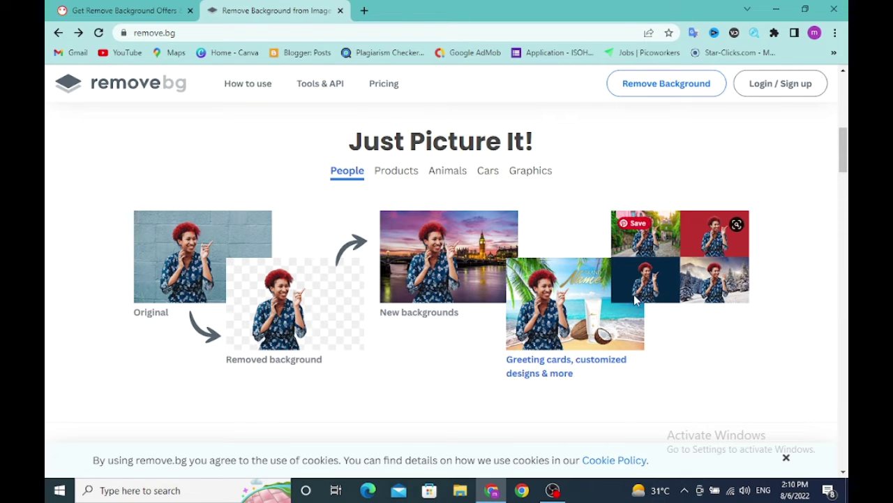
pyautogui.moveTo(843, 158)
pyautogui.mouseDown()
pyautogui.moveTo(845, 202)
pyautogui.moveTo(844, 191)
pyautogui.mouseUp()
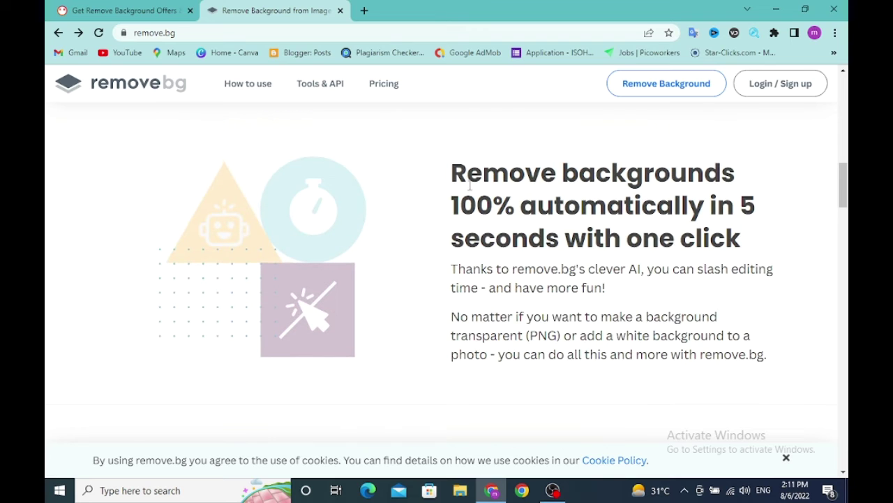
pyautogui.moveTo(452, 172)
pyautogui.mouseDown()
pyautogui.moveTo(675, 174)
pyautogui.moveTo(676, 218)
pyautogui.mouseUp()
pyautogui.moveTo(675, 218)
pyautogui.mouseDown()
pyautogui.moveTo(675, 253)
pyautogui.moveTo(774, 238)
pyautogui.mouseUp()
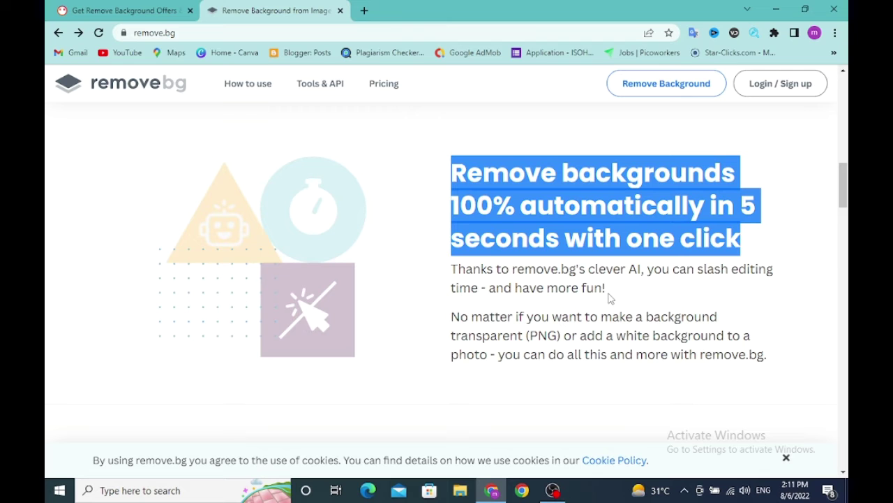
pyautogui.moveTo(843, 185); pyautogui.dragTo(825, 273)
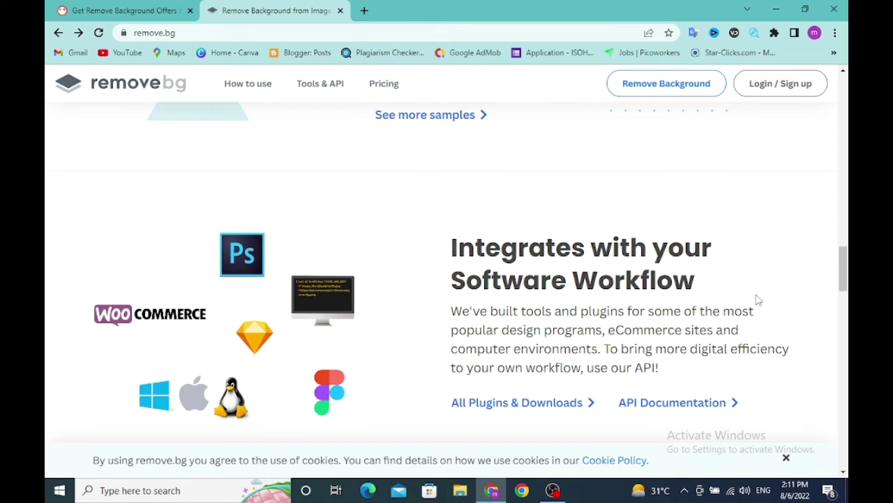
pyautogui.moveTo(844, 259); pyautogui.dragTo(846, 412)
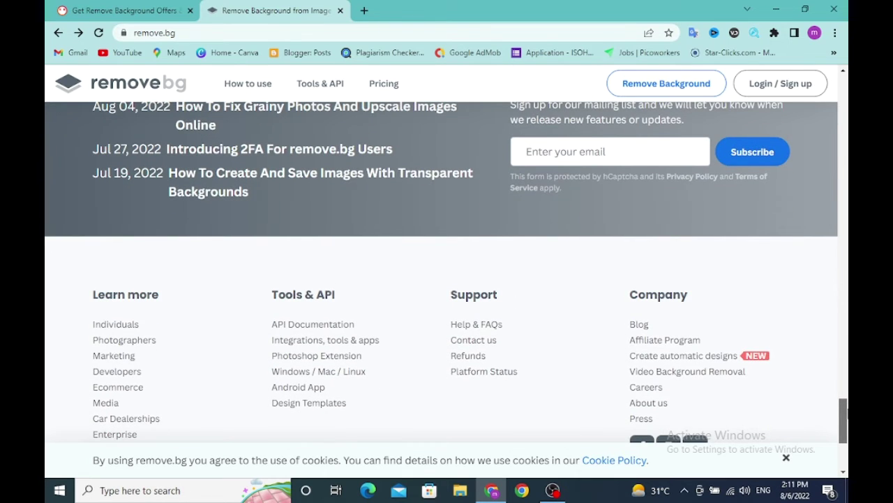
pyautogui.moveTo(846, 412); pyautogui.dragTo(841, 85)
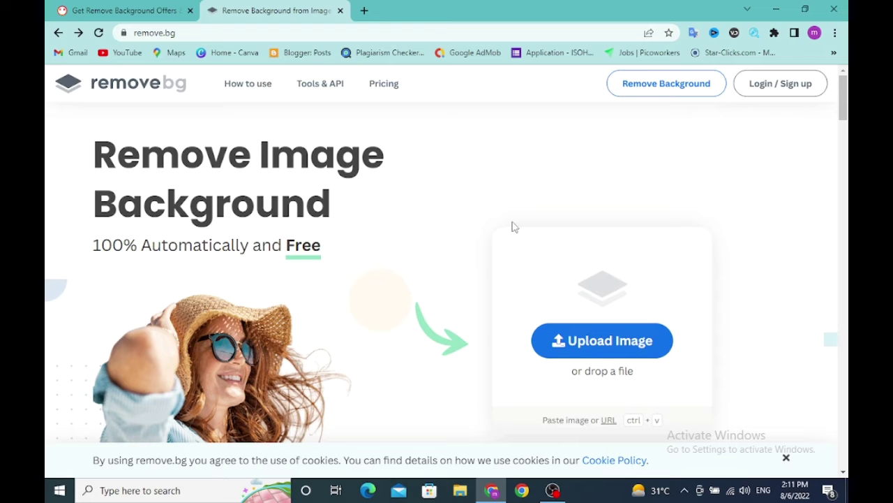
# Step: Upload the three T-shirts photo from Downloads and save its 500×500 transparent preview PNG
pyautogui.click(594, 344)
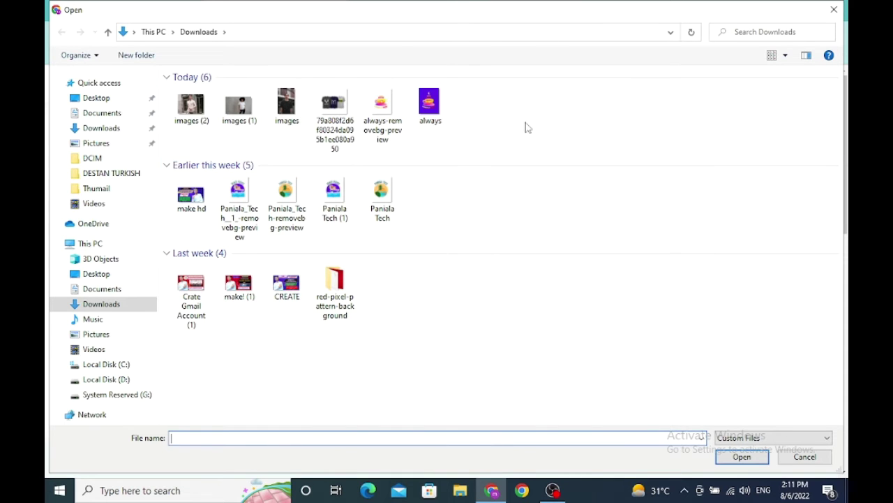
pyautogui.click(325, 108)
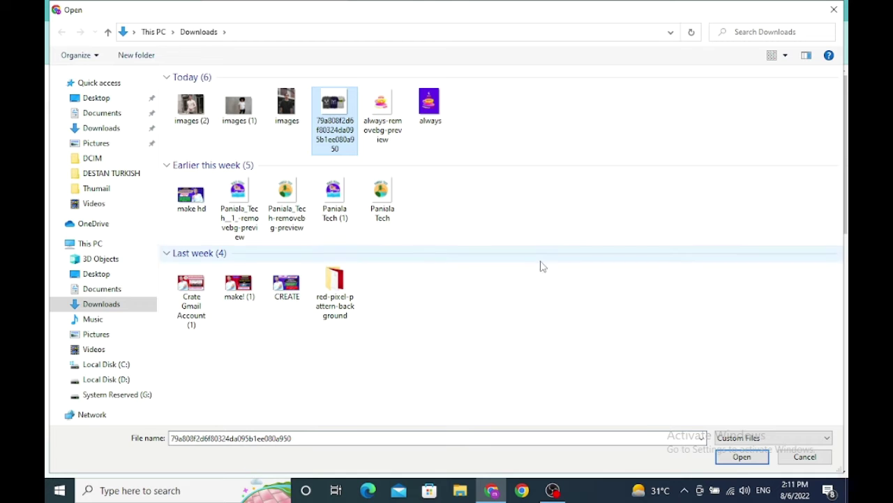
pyautogui.click(740, 457)
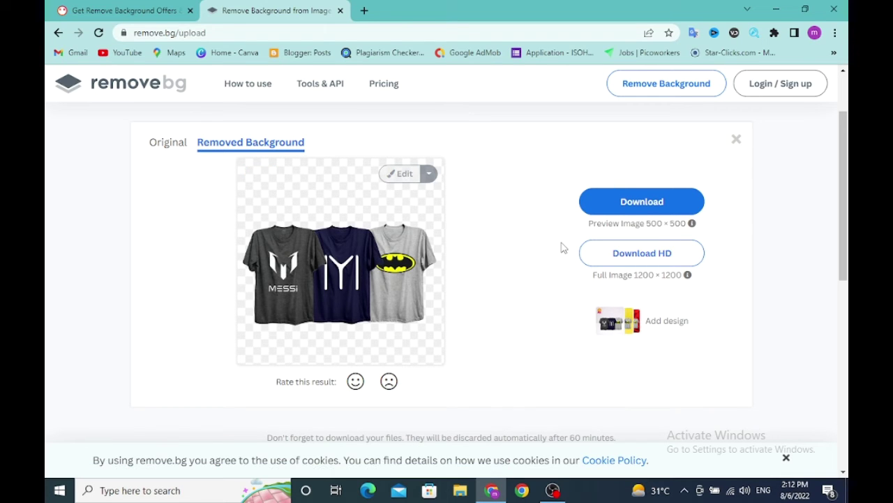
pyautogui.click(635, 205)
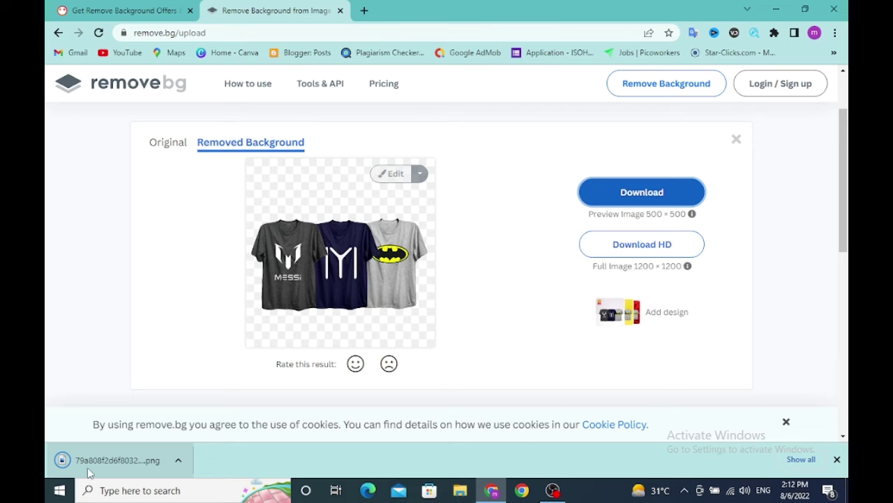
pyautogui.click(740, 141)
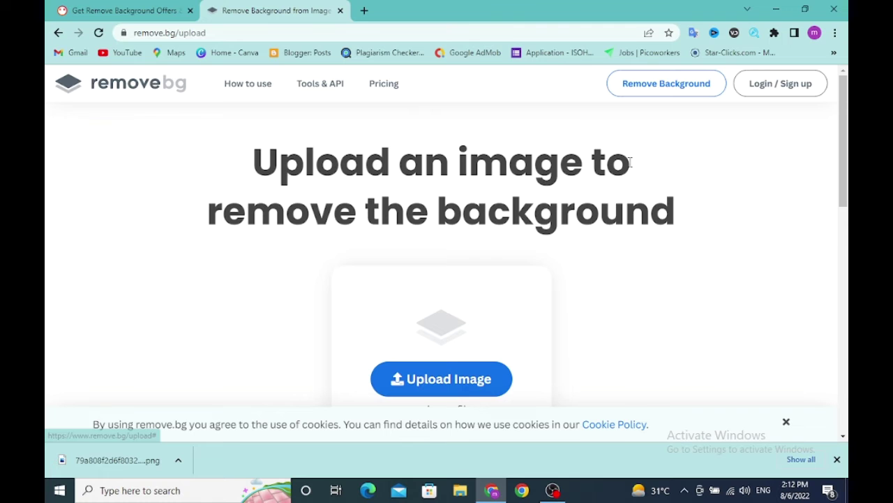
# Step: Upload the 'images' photo from Downloads, which halts at an hCaptcha 'I am human' check
pyautogui.click(441, 378)
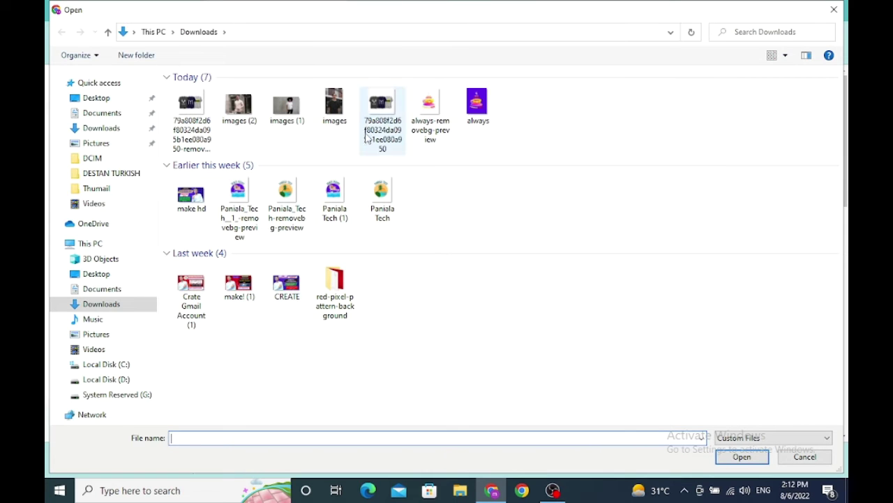
pyautogui.click(334, 105)
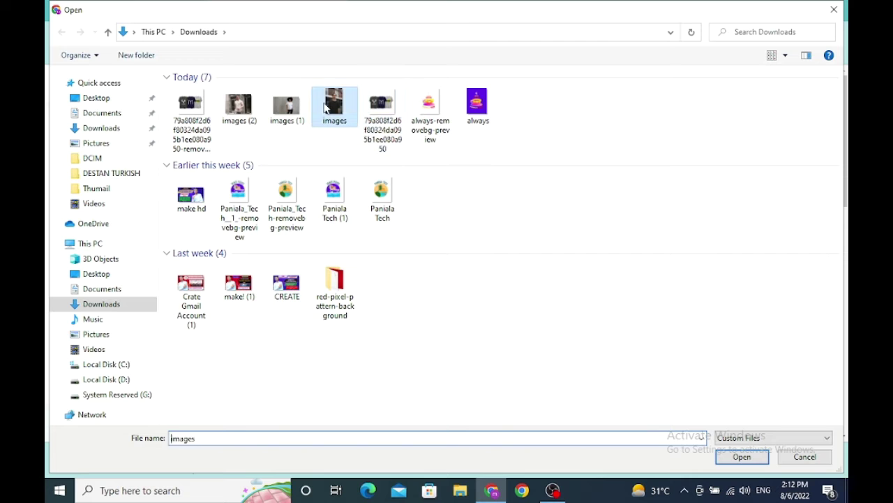
pyautogui.click(744, 458)
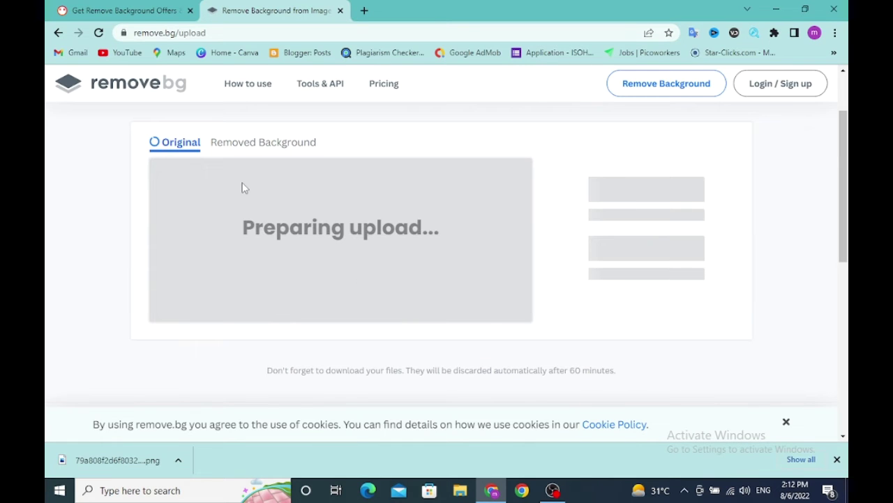
pyautogui.moveTo(255, 228); pyautogui.dragTo(454, 225)
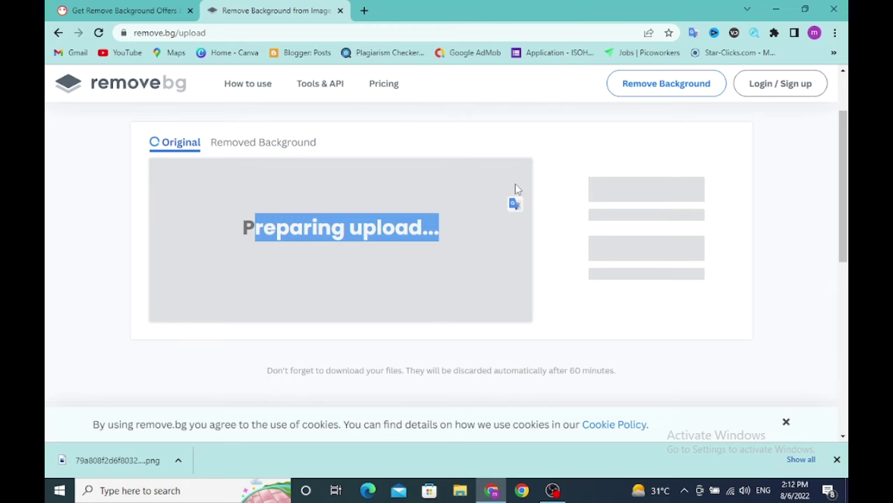
pyautogui.click(478, 185)
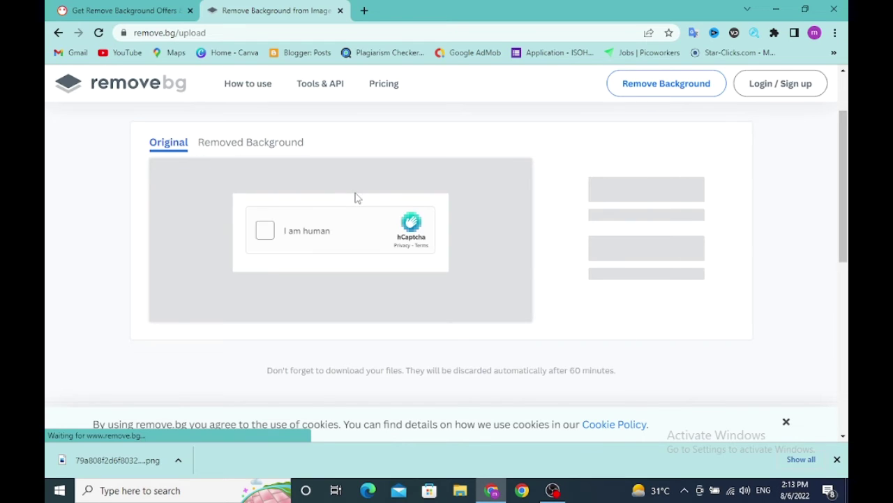
# Step: Pass the hCaptcha by picking the bus tiles in two rounds and verifying
pyautogui.click(266, 237)
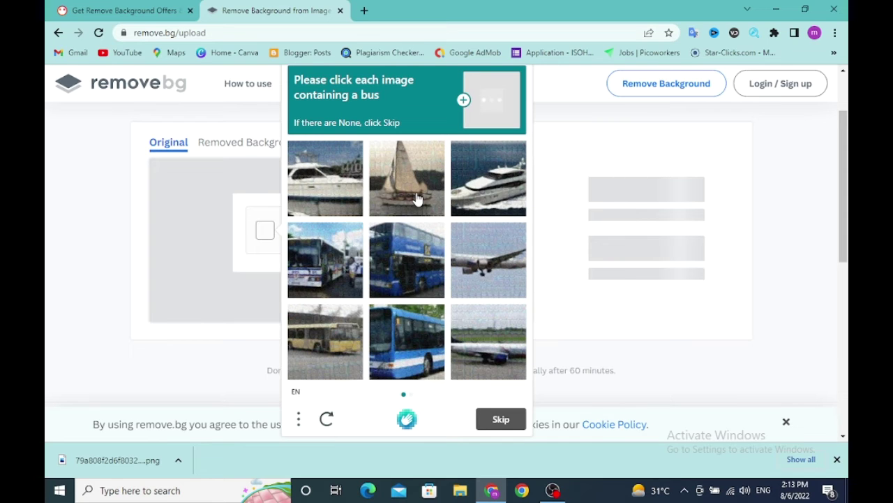
pyautogui.click(398, 268)
pyautogui.click(394, 321)
pyautogui.click(336, 293)
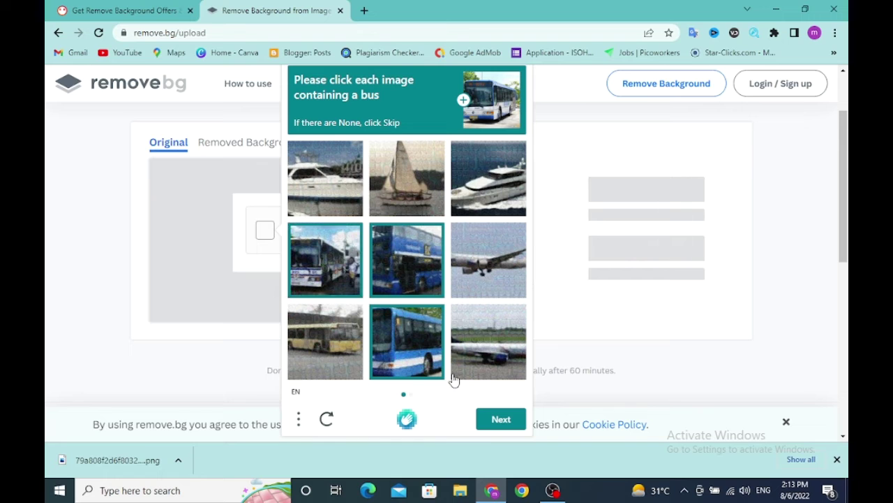
pyautogui.click(498, 421)
pyautogui.click(477, 206)
pyautogui.click(391, 337)
pyautogui.click(325, 342)
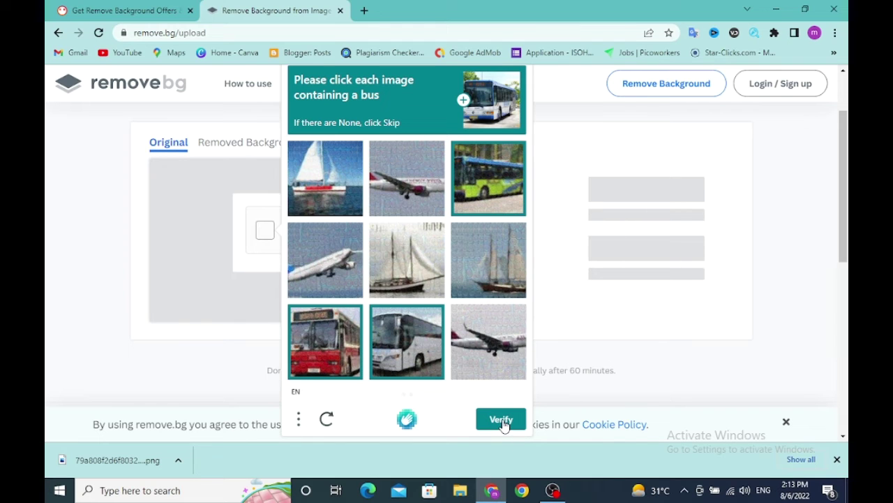
pyautogui.click(501, 420)
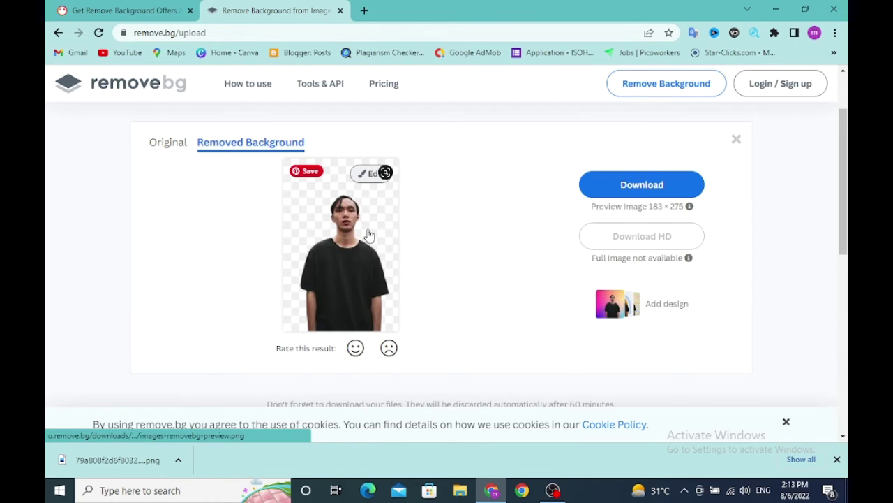
# Step: Compare Original and Removed Background views, download images-removebg-preview.png, and close the result
pyautogui.click(160, 144)
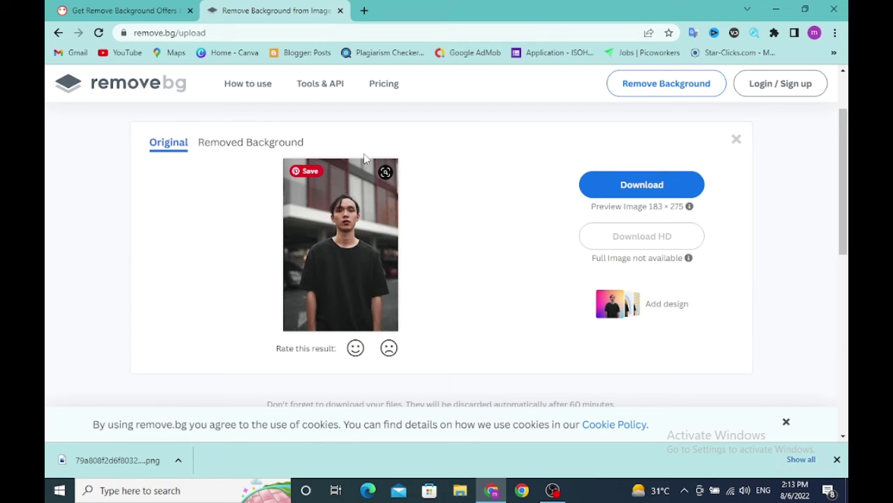
pyautogui.click(251, 145)
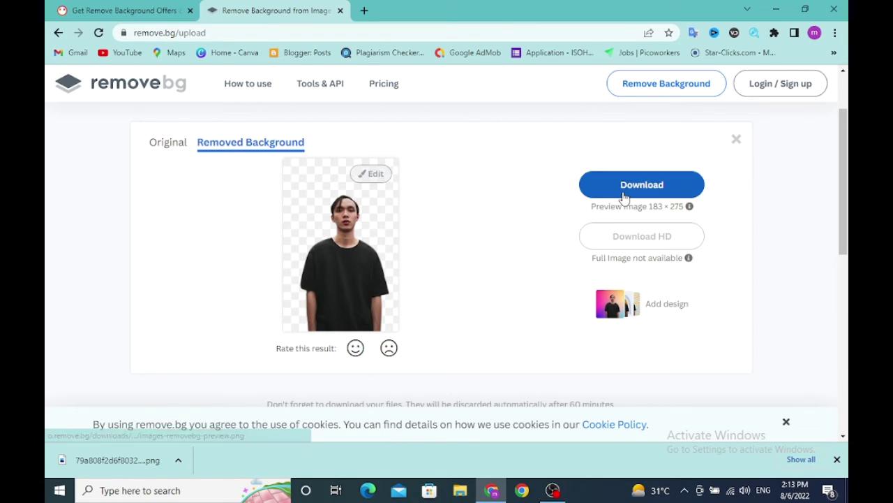
pyautogui.click(623, 194)
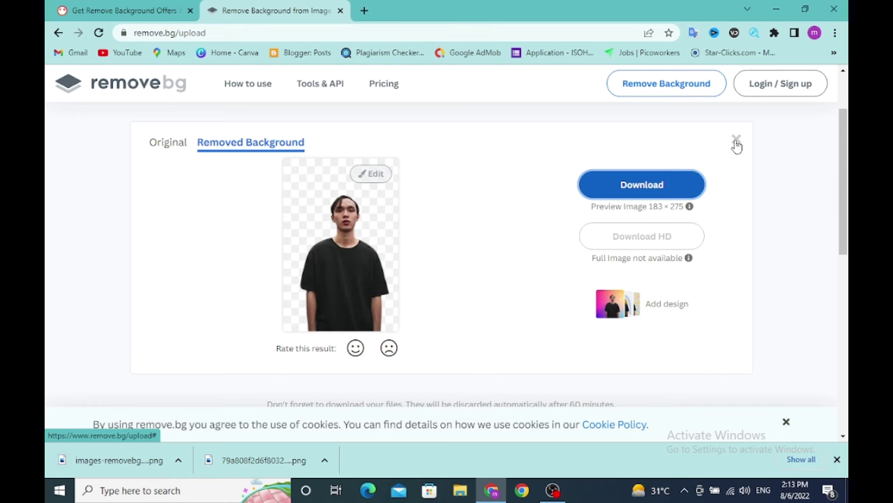
pyautogui.click(737, 144)
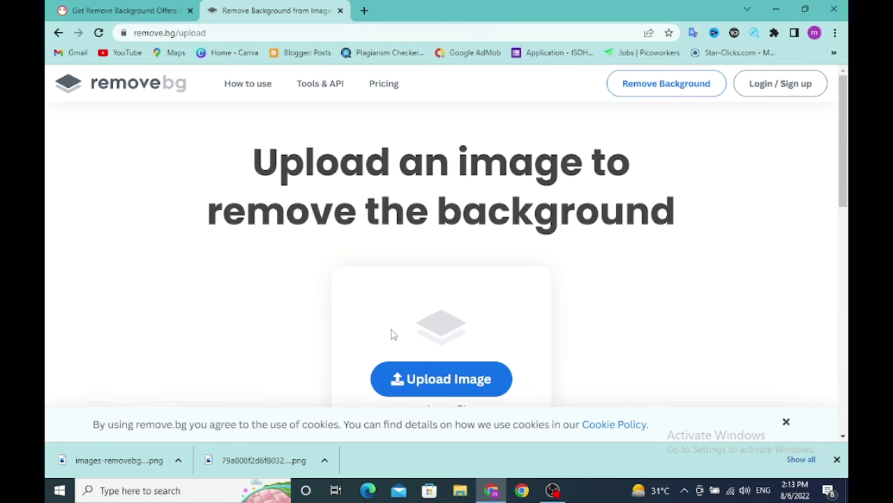
# Step: Cut out 'images (1)' and download the 275×183 images_1_-removebg-preview.png
pyautogui.click(425, 381)
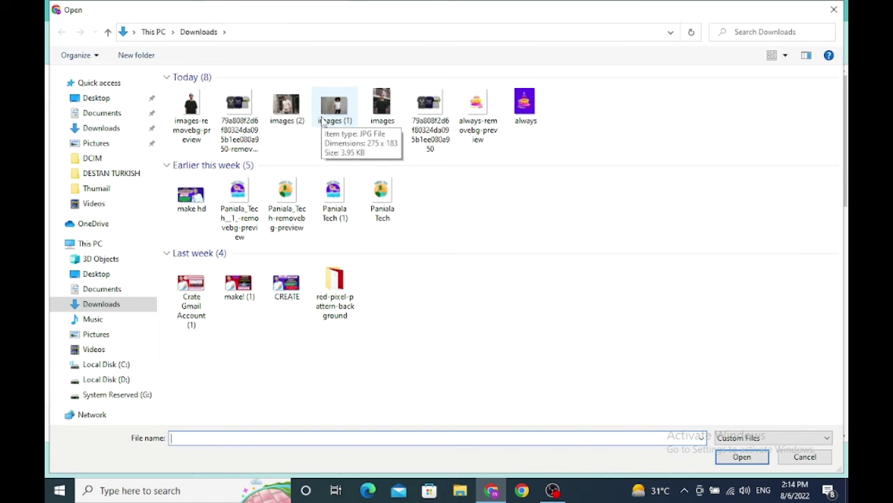
pyautogui.click(323, 122)
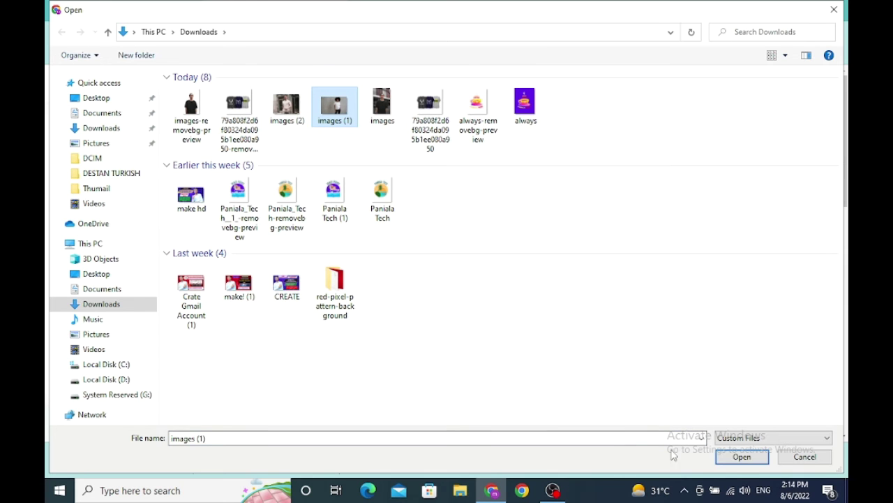
pyautogui.click(747, 458)
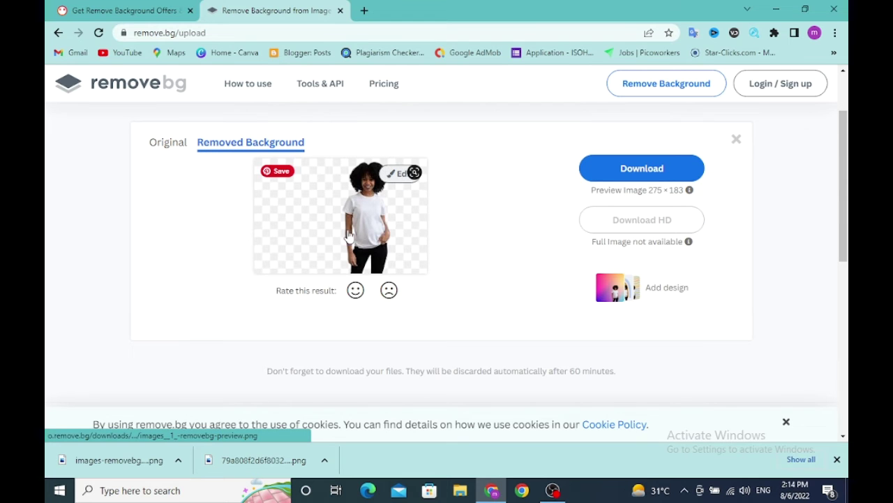
pyautogui.click(166, 145)
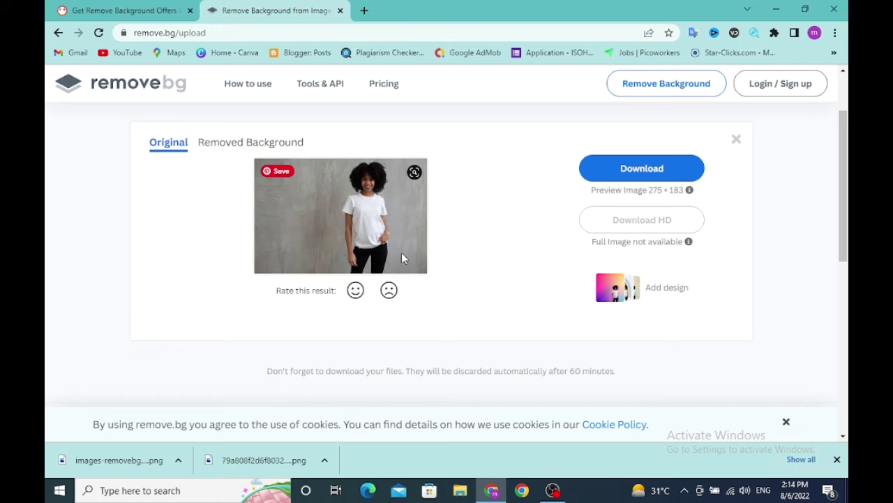
pyautogui.click(291, 143)
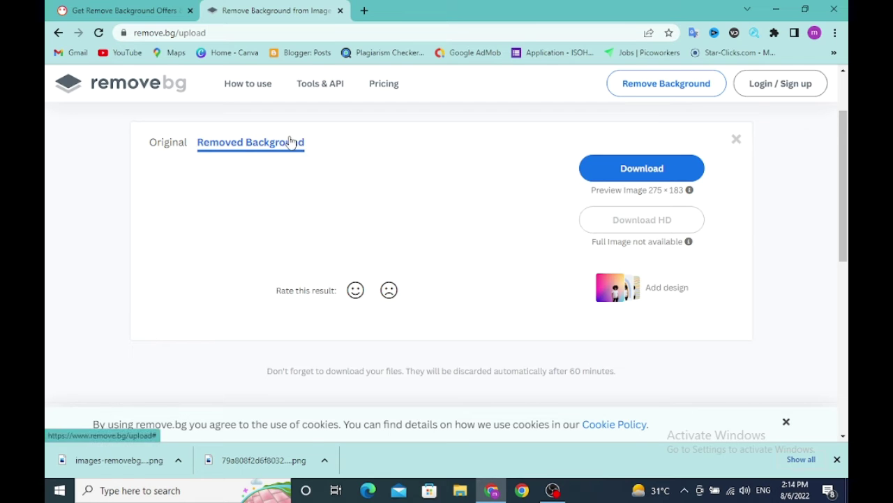
pyautogui.click(650, 178)
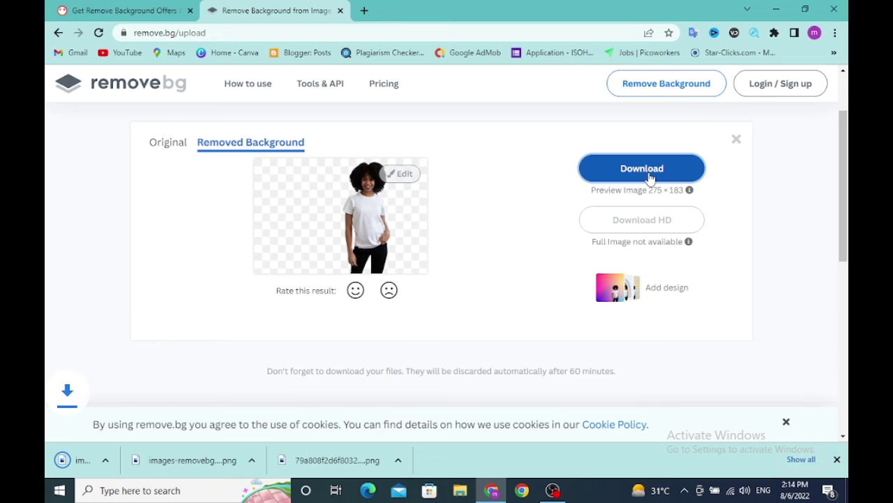
pyautogui.click(736, 138)
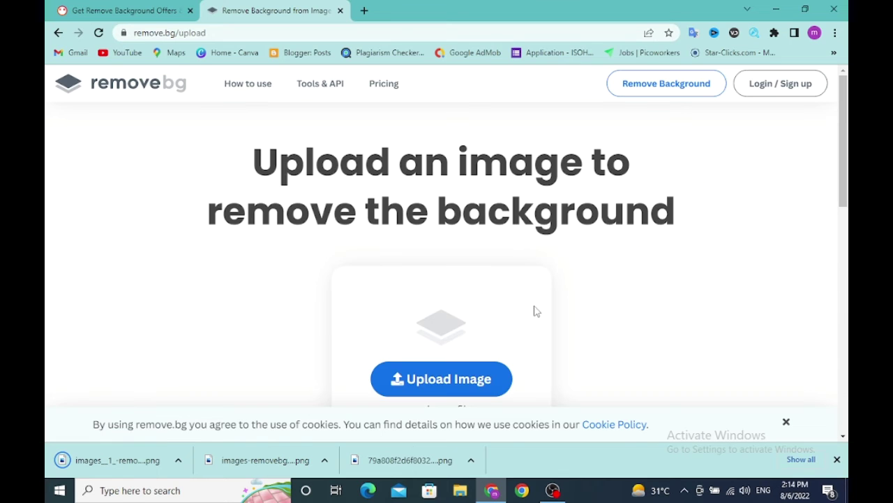
# Step: Upload 'images (2)', compare both views, and download the 259×194 images_2_-removebg-preview.png
pyautogui.click(417, 377)
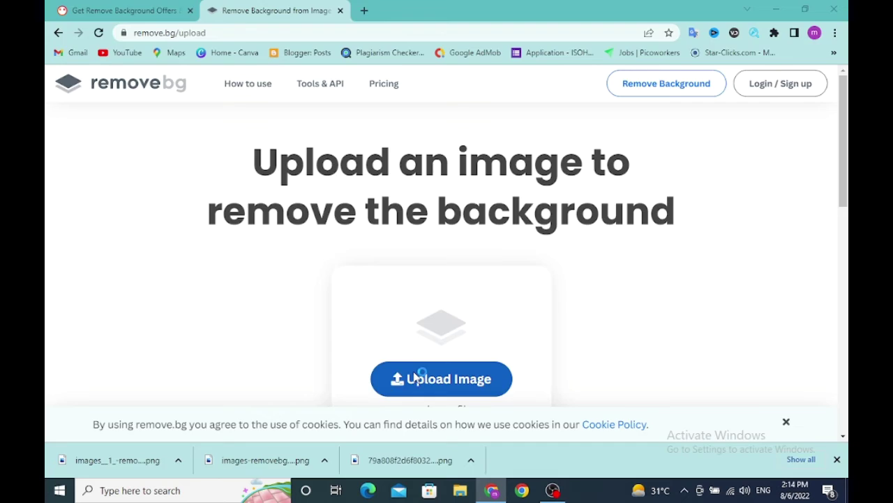
pyautogui.click(334, 110)
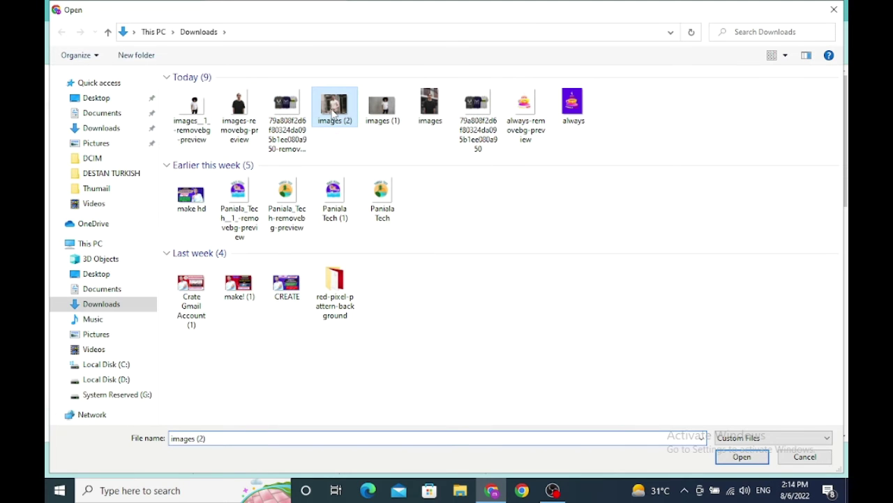
pyautogui.click(736, 458)
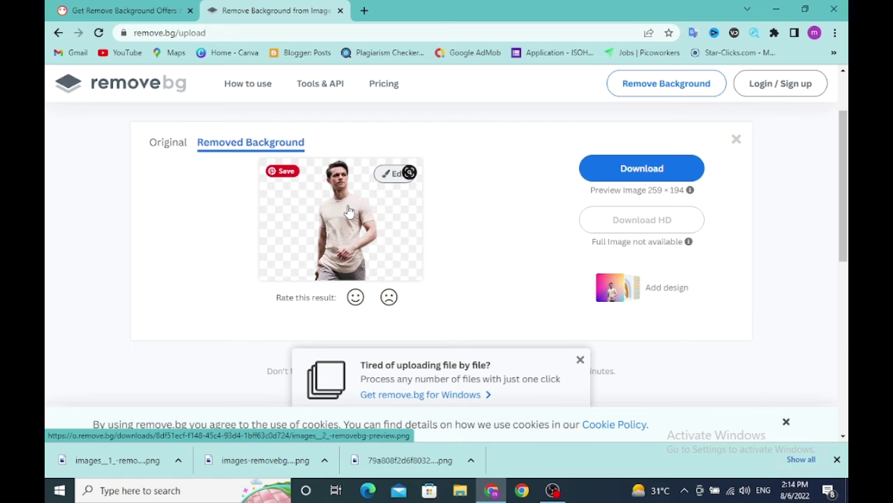
pyautogui.click(162, 153)
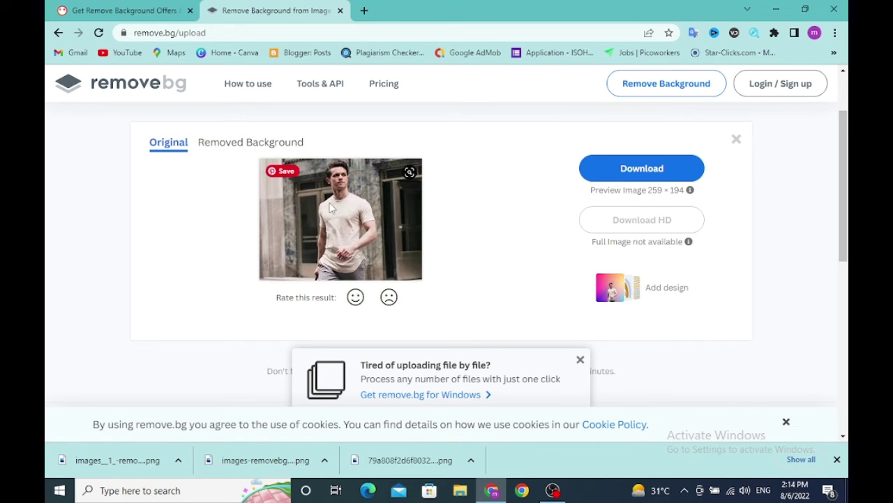
pyautogui.click(277, 145)
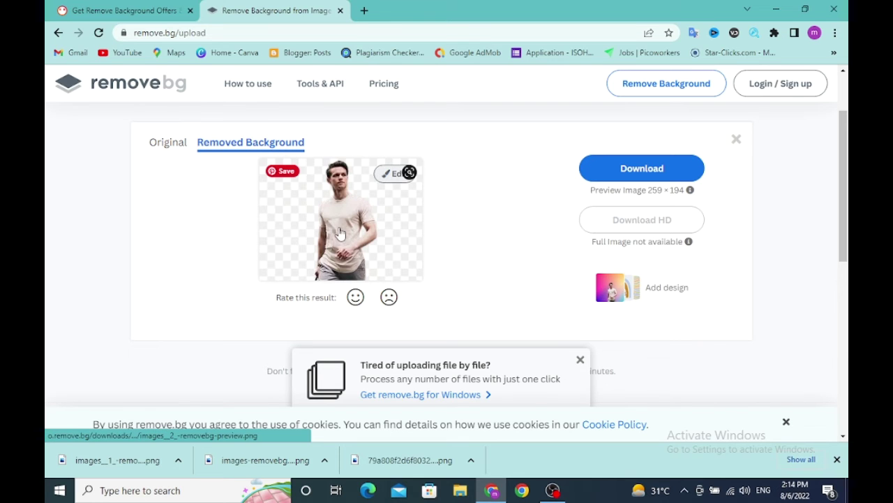
pyautogui.click(650, 170)
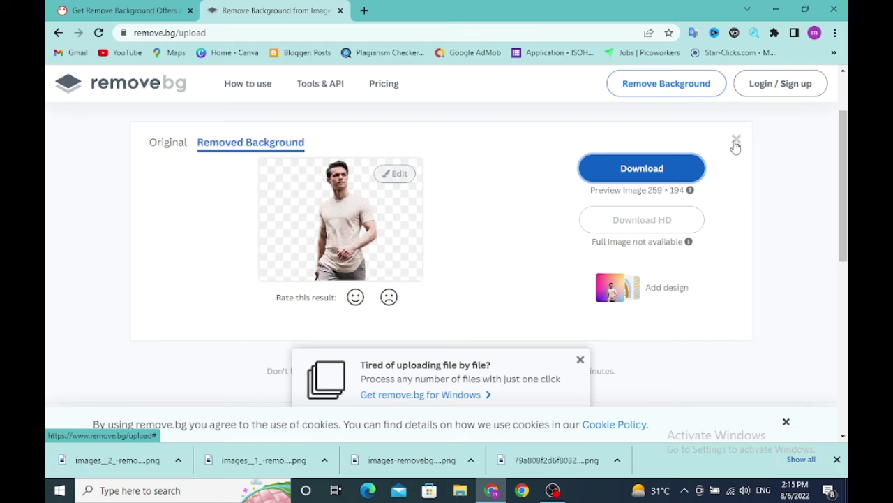
pyautogui.click(736, 143)
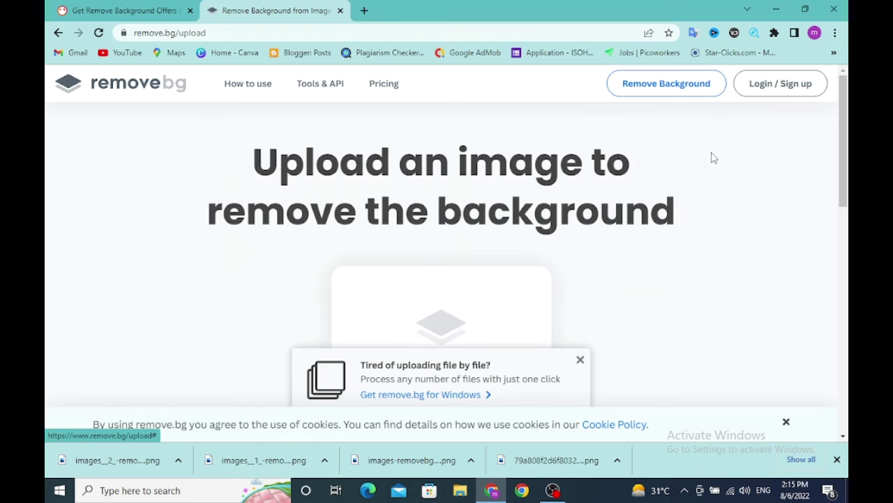
pyautogui.click(460, 490)
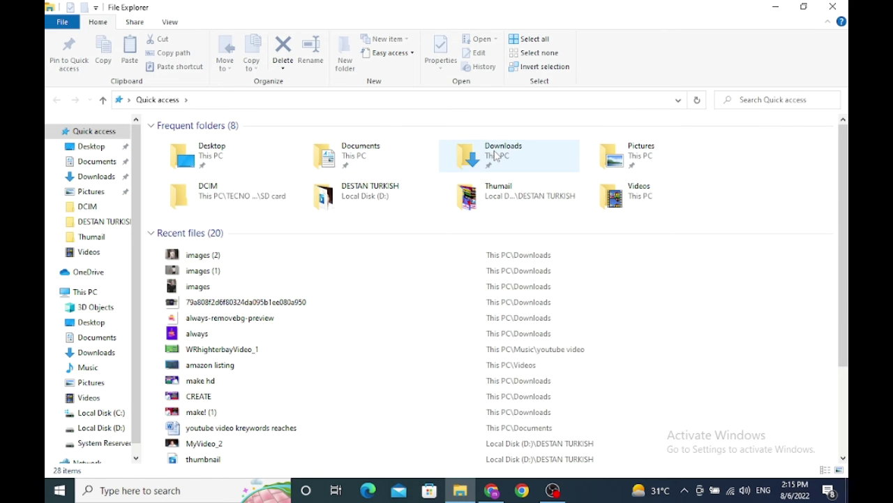
pyautogui.click(495, 155)
pyautogui.doubleClick(496, 155)
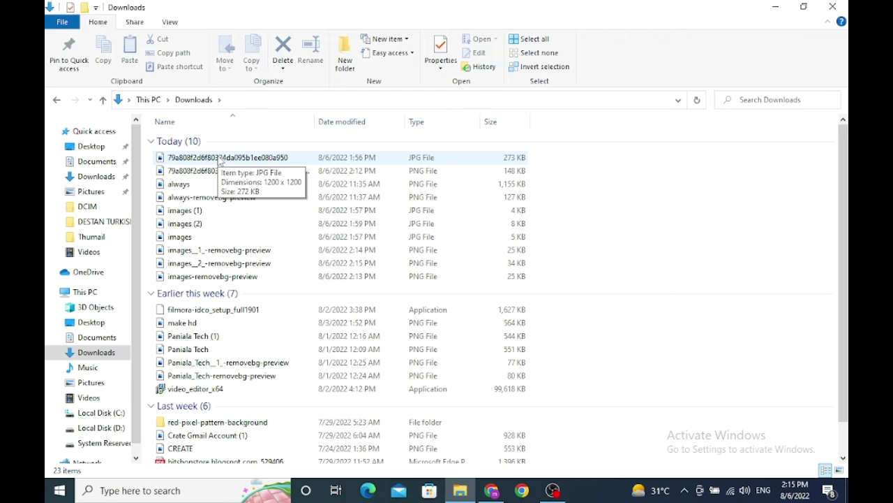
pyautogui.doubleClick(218, 157)
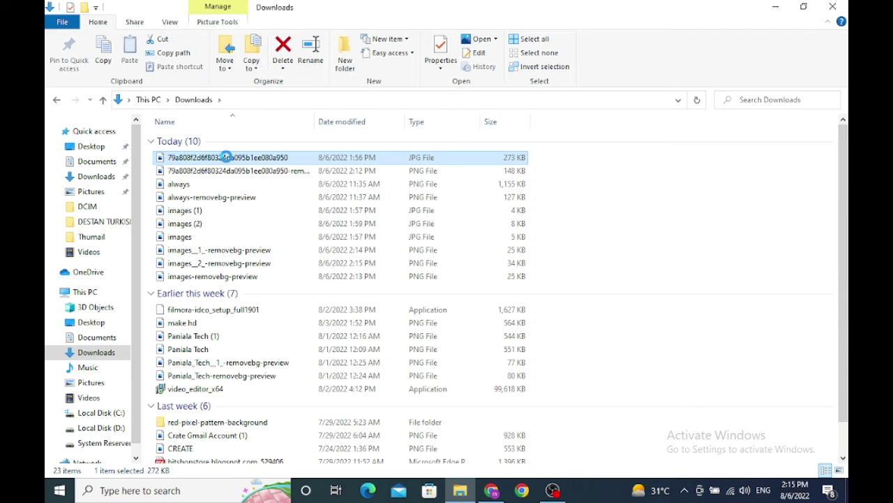
pyautogui.rightClick(220, 158)
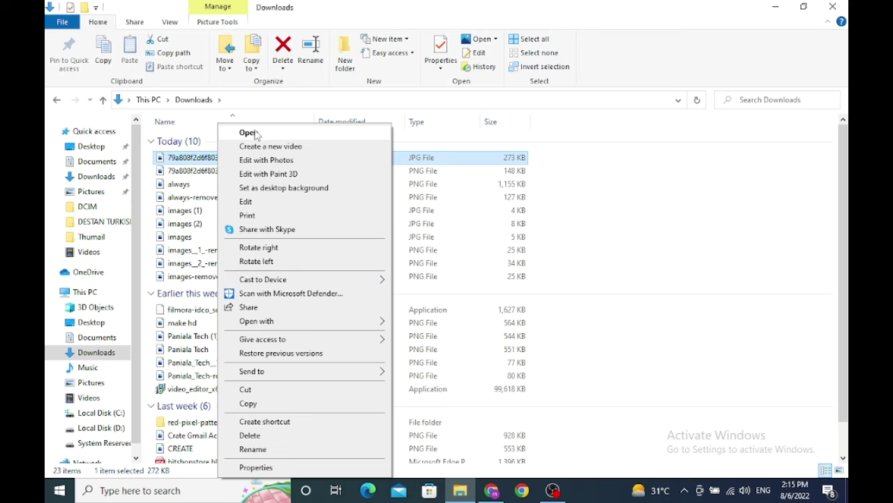
pyautogui.click(256, 133)
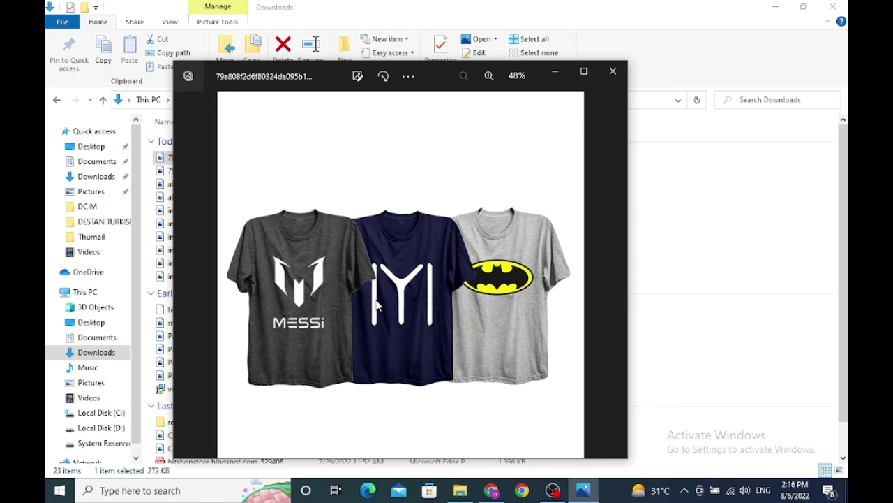
pyautogui.click(613, 72)
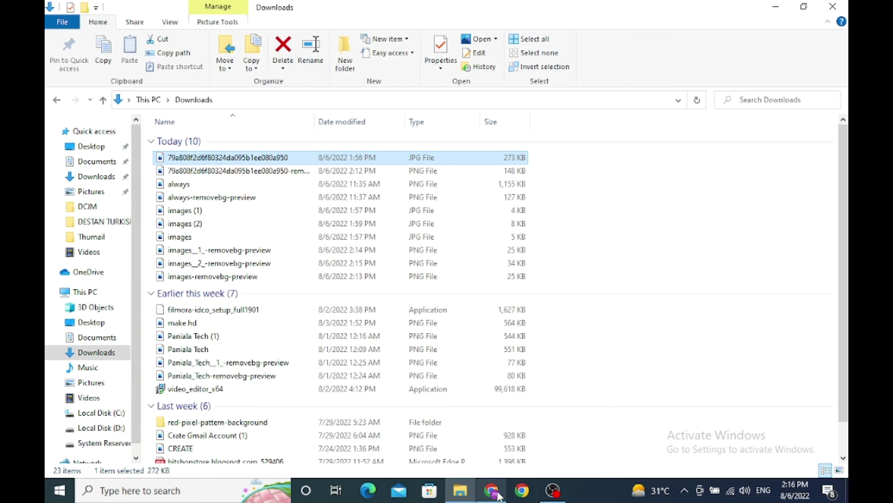
pyautogui.click(498, 494)
# Step: Bring up the PeoplePerHour remove-background gig results and search Windows for 'c' to find Calculator
pyautogui.click(125, 10)
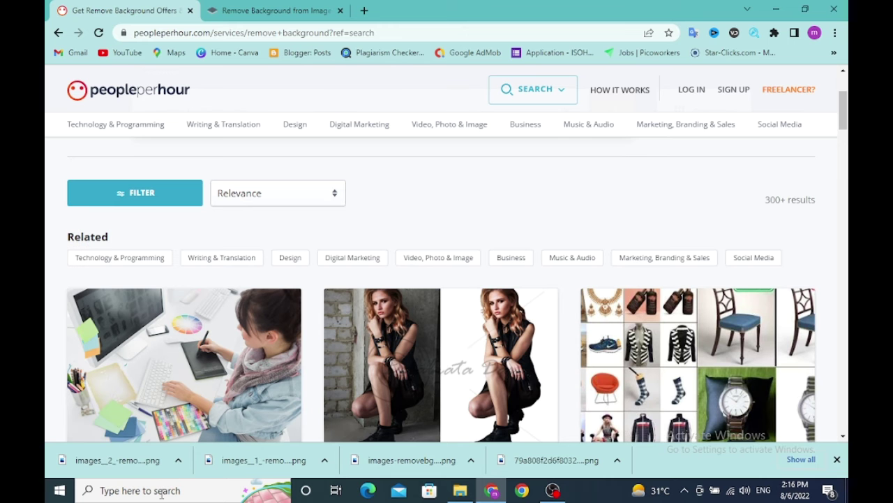
pyautogui.click(160, 490)
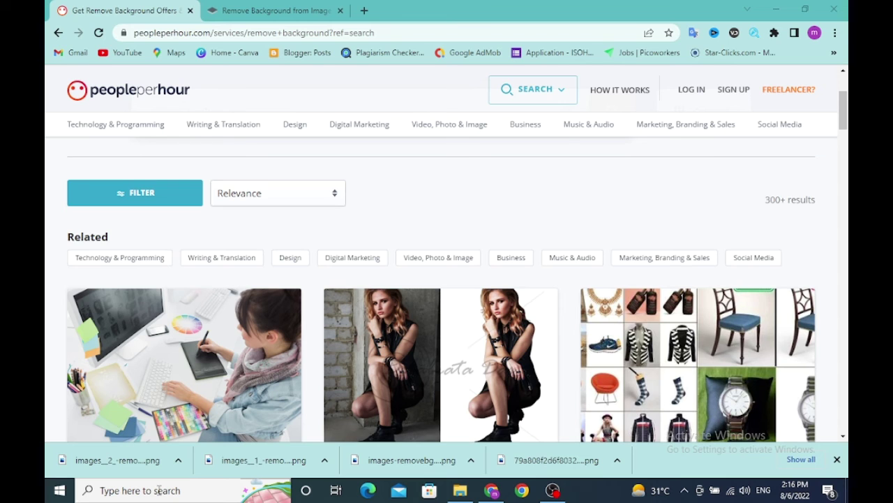
pyautogui.write('c')
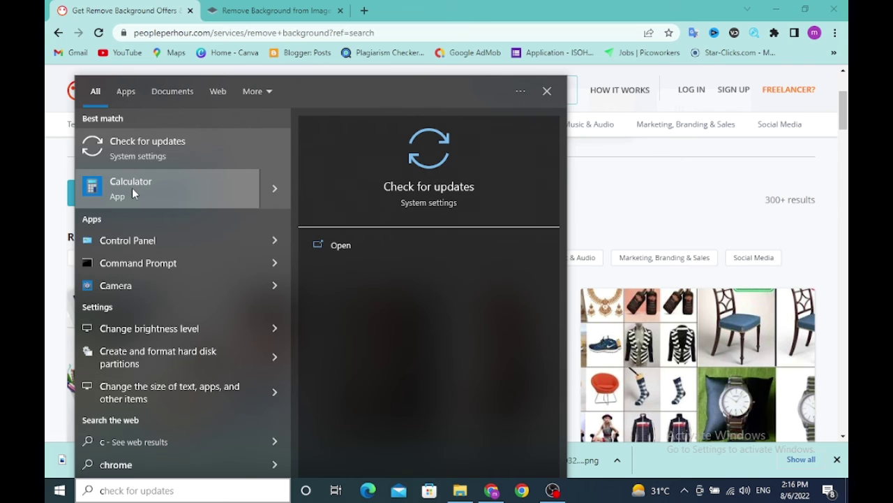
# Step: Launch Calculator and move it aside to uncover the gig listings
pyautogui.click(132, 188)
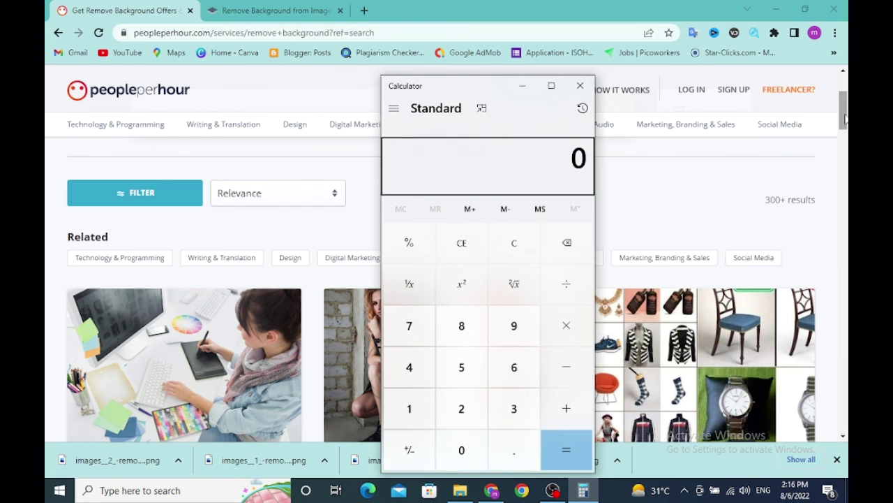
pyautogui.moveTo(844, 118); pyautogui.dragTo(842, 143)
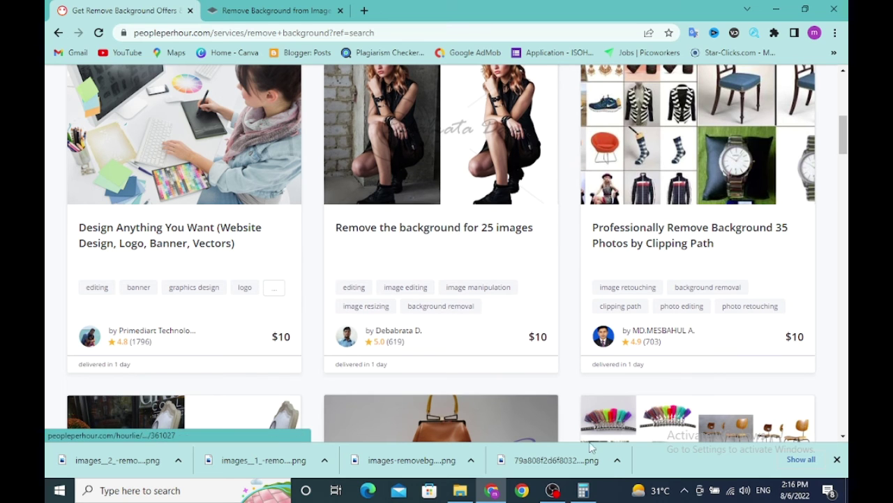
pyautogui.click(582, 490)
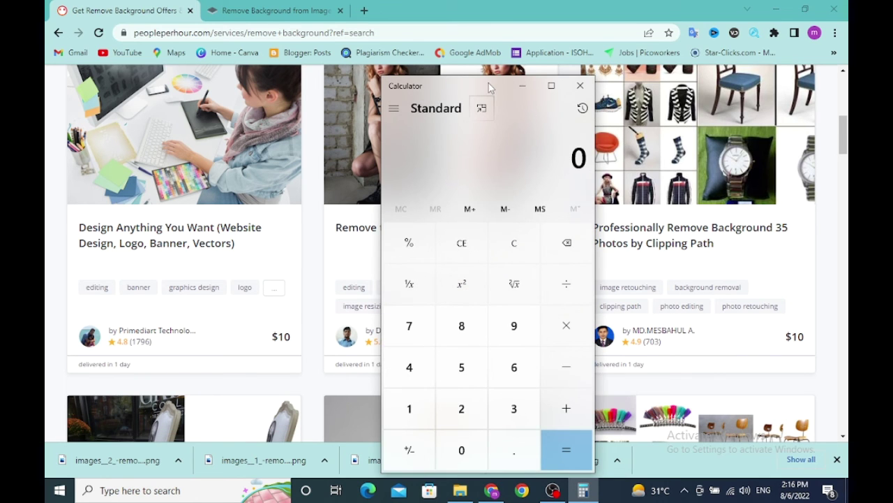
pyautogui.moveTo(488, 84); pyautogui.dragTo(629, 128)
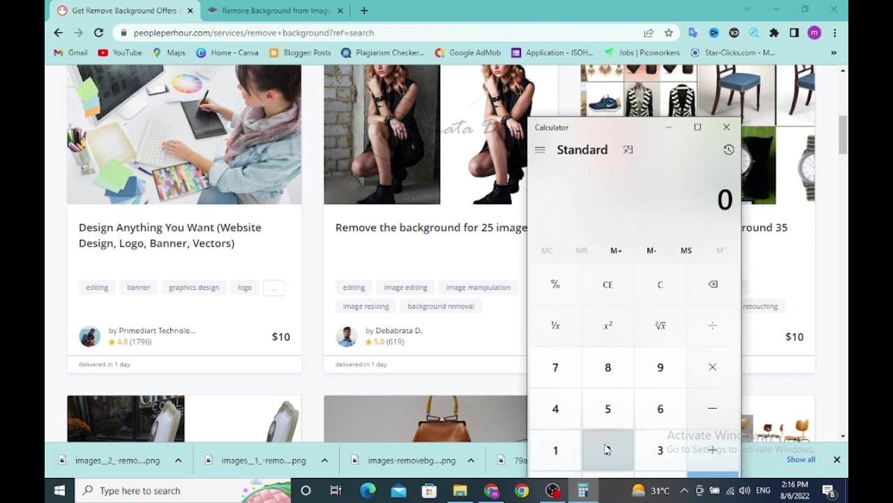
# Step: Start multiplying 224 by a second number, then clear the calculation
pyautogui.click(606, 448)
pyautogui.click(607, 449)
pyautogui.click(555, 409)
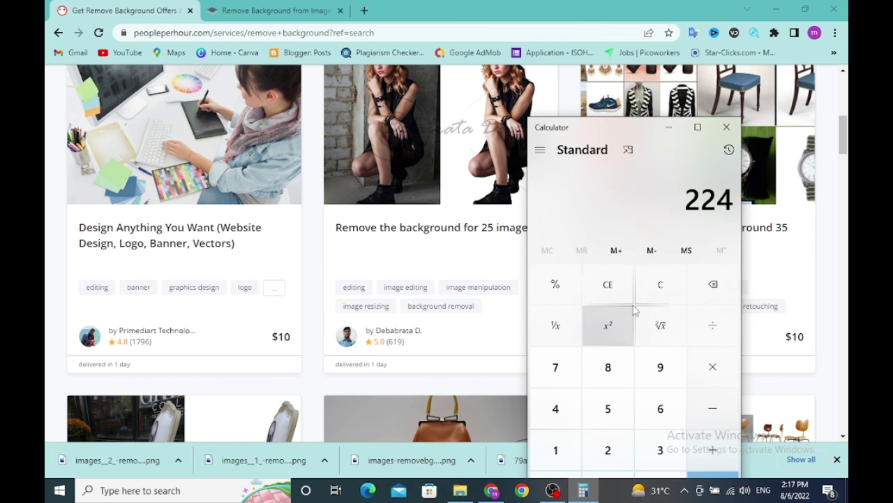
pyautogui.click(720, 353)
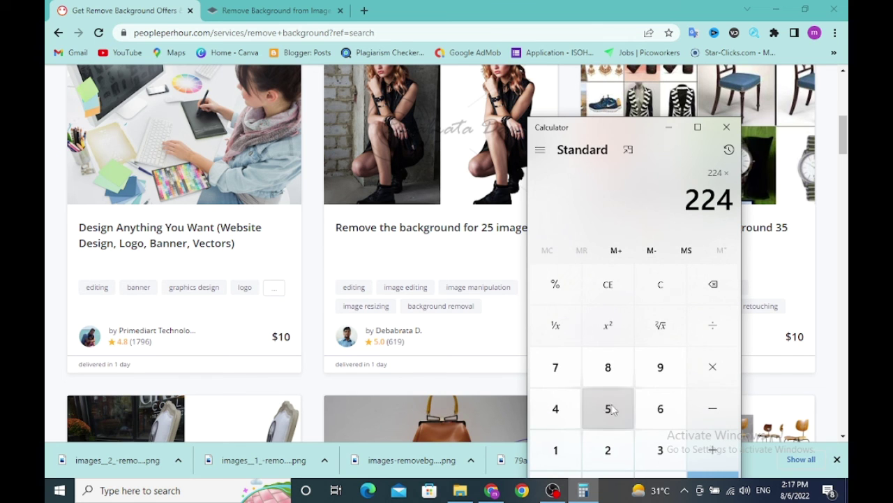
pyautogui.click(668, 415)
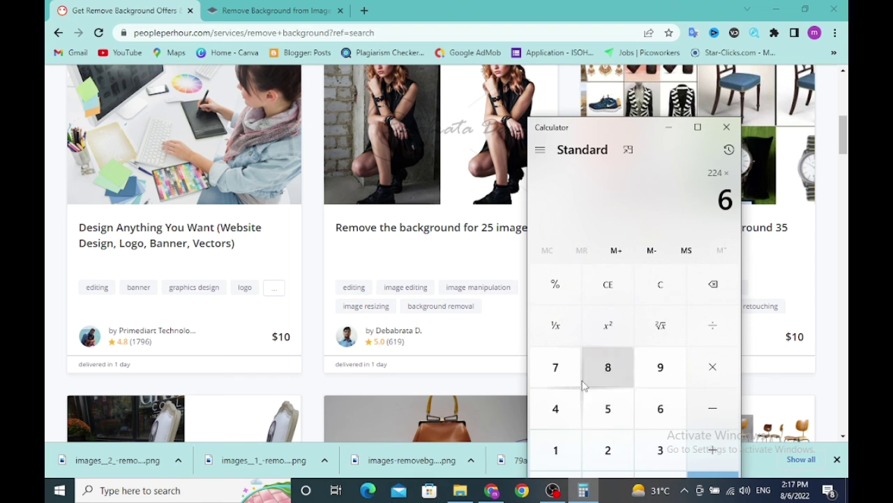
pyautogui.click(663, 367)
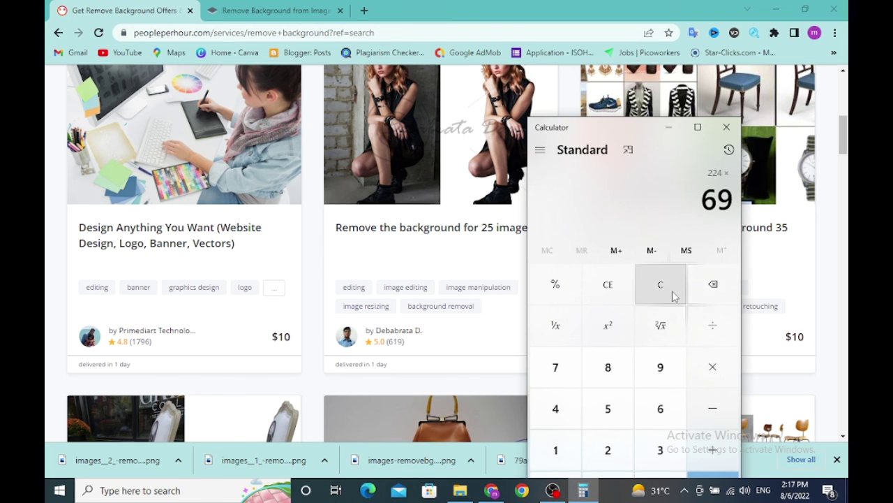
pyautogui.click(670, 292)
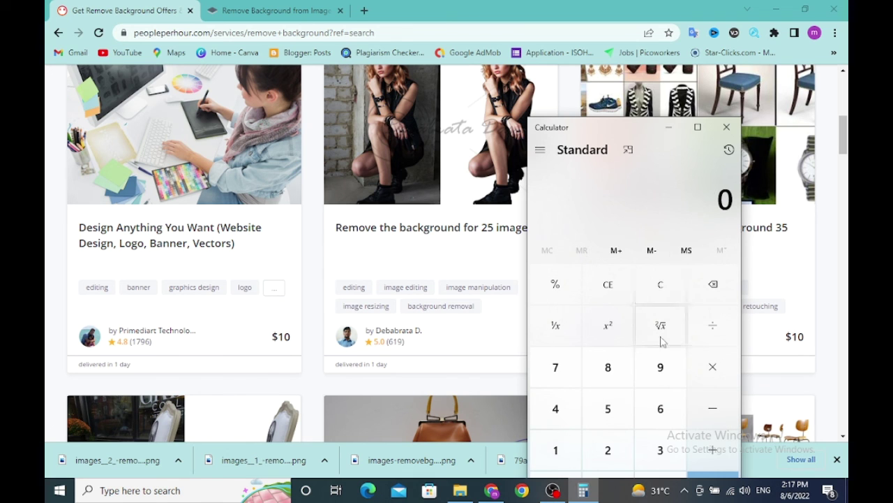
# Step: Calculate 224 × 619 to get 138,656
pyautogui.click(607, 449)
pyautogui.click(607, 449)
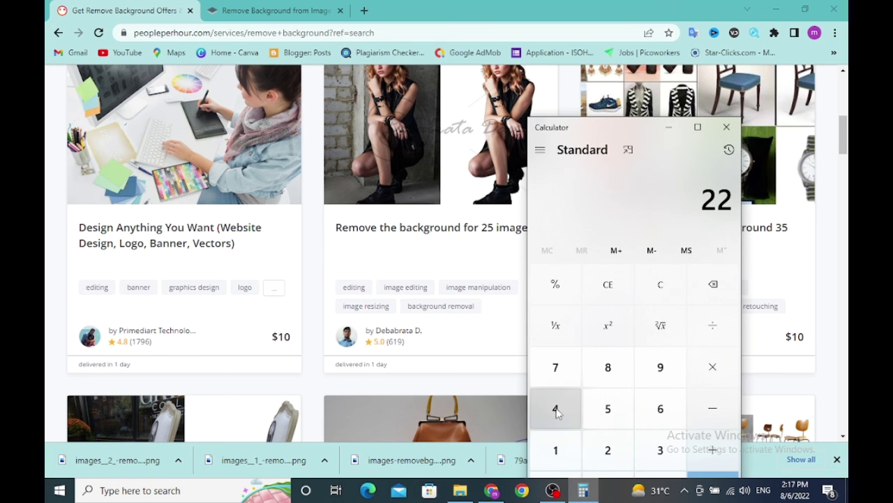
pyautogui.click(555, 409)
pyautogui.click(706, 373)
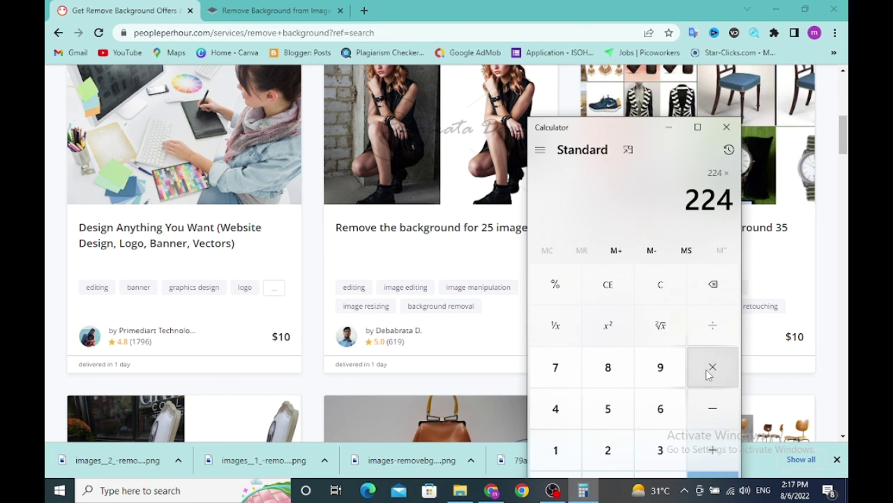
pyautogui.click(664, 418)
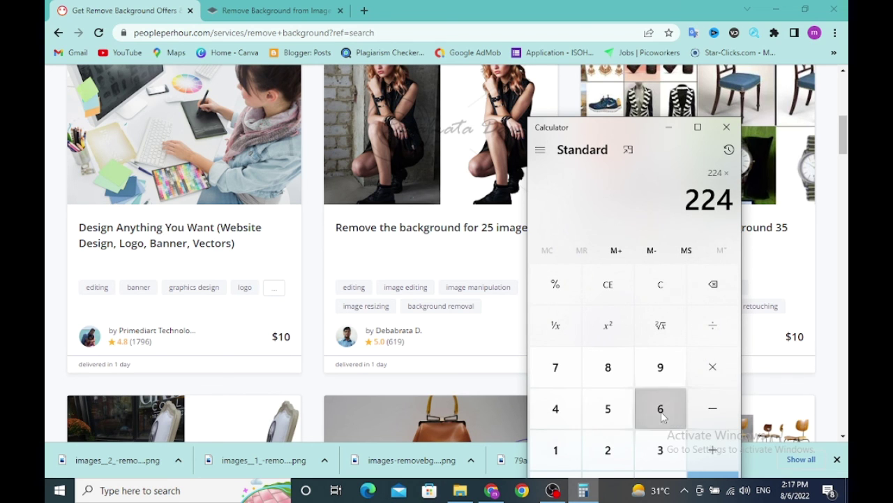
pyautogui.click(560, 452)
pyautogui.click(660, 365)
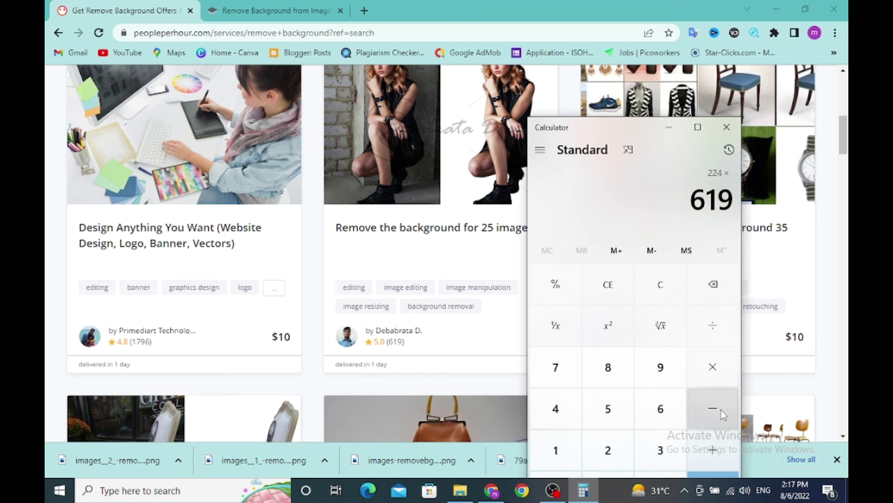
pyautogui.click(717, 480)
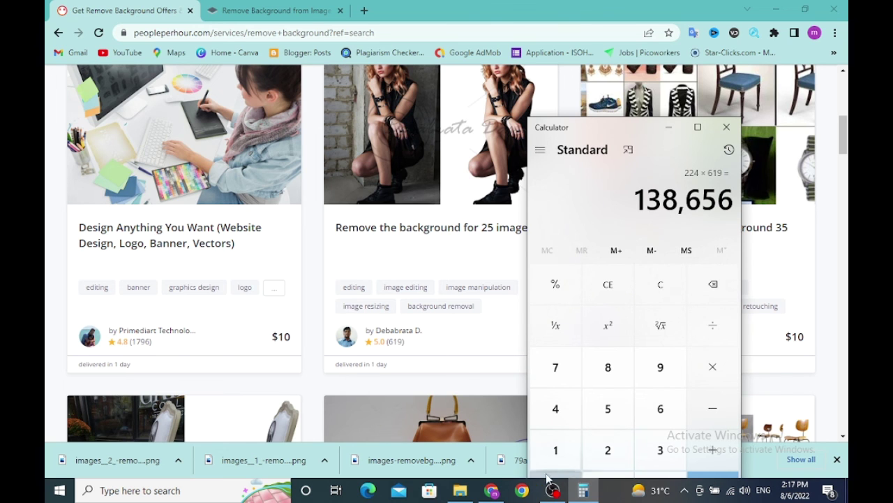
pyautogui.moveTo(423, 319)
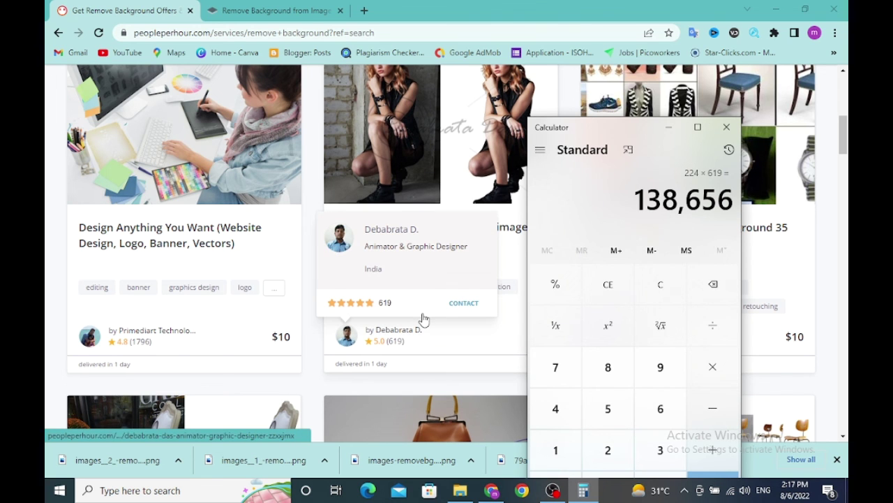
# Step: Scroll down the remove-background gigs and preview seller profile cards to compare the $40, $10 and $15 offers
pyautogui.moveTo(843, 132)
pyautogui.mouseDown()
pyautogui.moveTo(846, 370)
pyautogui.moveTo(846, 333)
pyautogui.moveTo(843, 360)
pyautogui.mouseUp()
pyautogui.moveTo(653, 196)
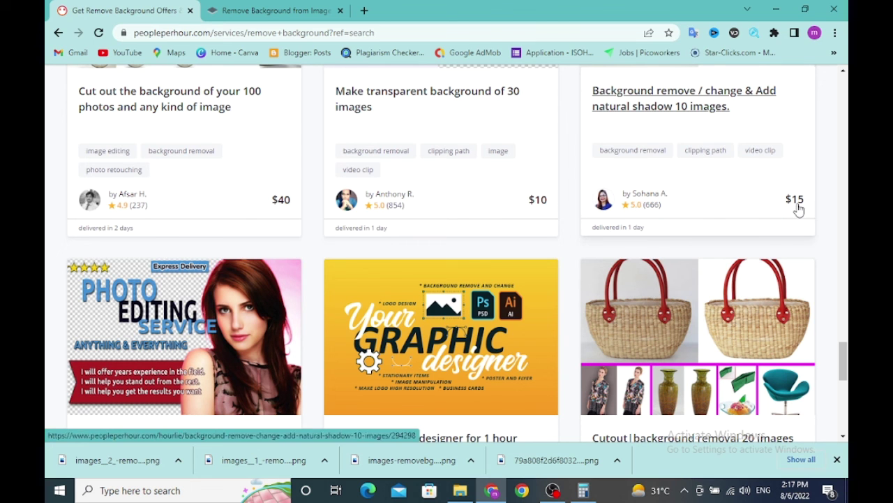
pyautogui.moveTo(658, 210)
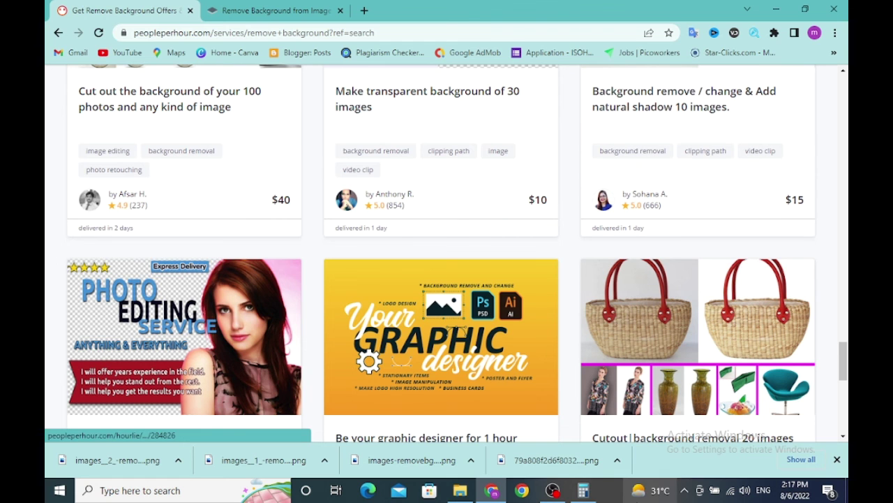
# Step: Clear the 138,656 result in Calculator and begin entering a new number
pyautogui.click(584, 490)
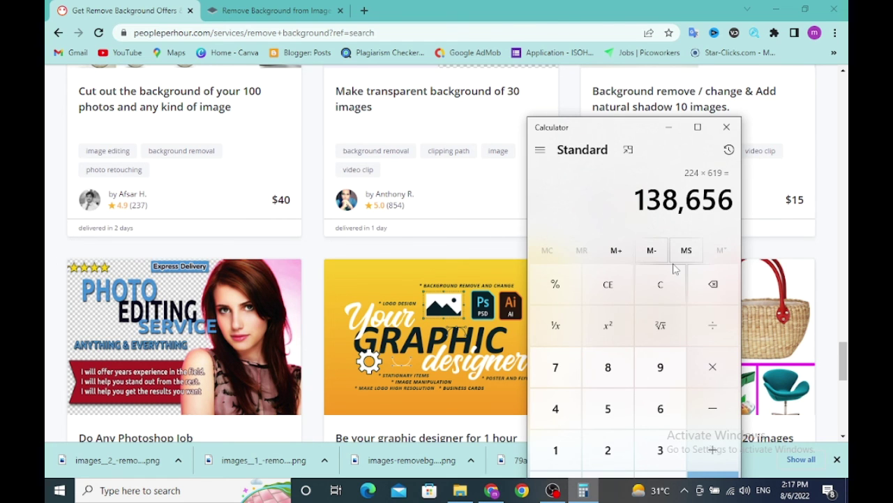
pyautogui.click(673, 292)
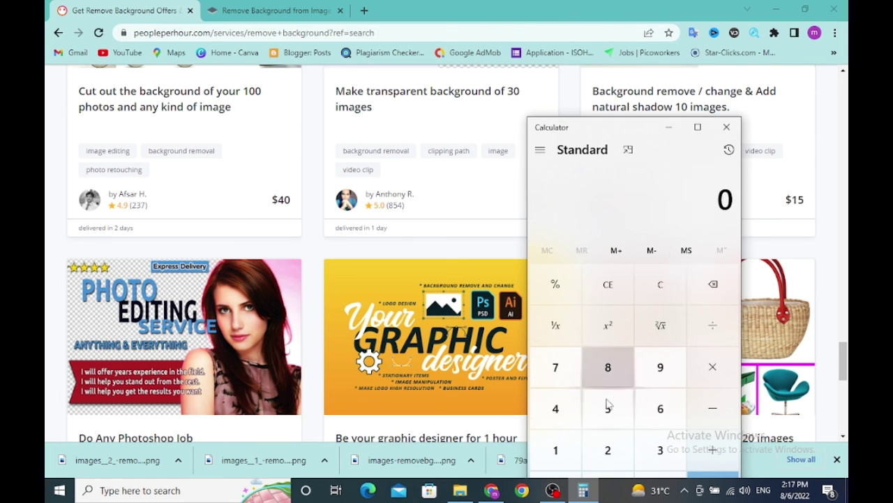
pyautogui.click(608, 447)
pyautogui.click(607, 447)
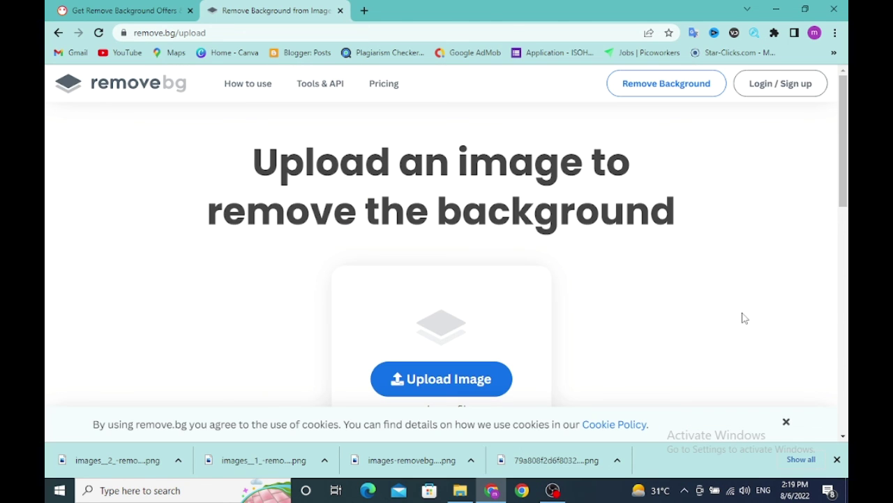